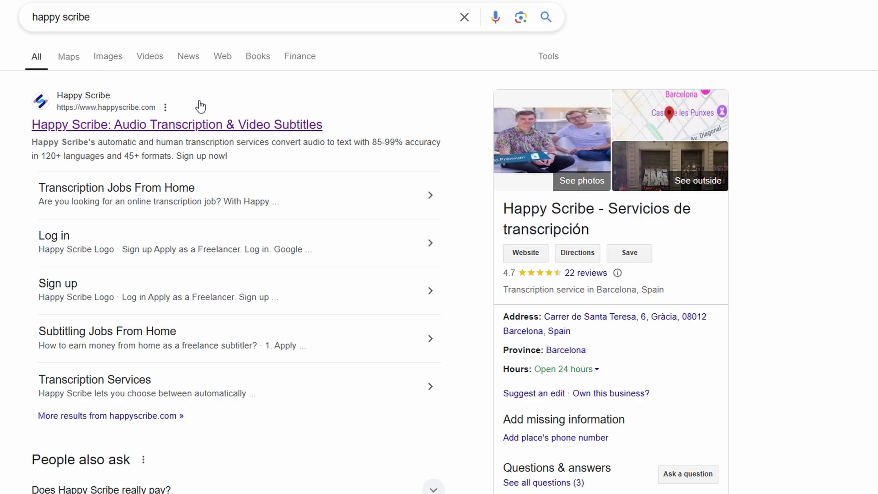
- Open the Happy Scribe website and scroll down the landing page toward the editor previews
click(231, 125)
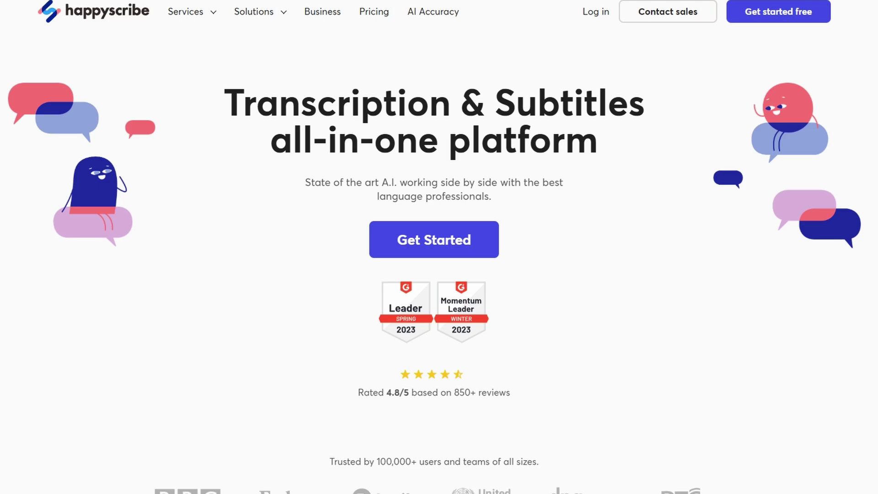
scroll(439, 247, down, 2)
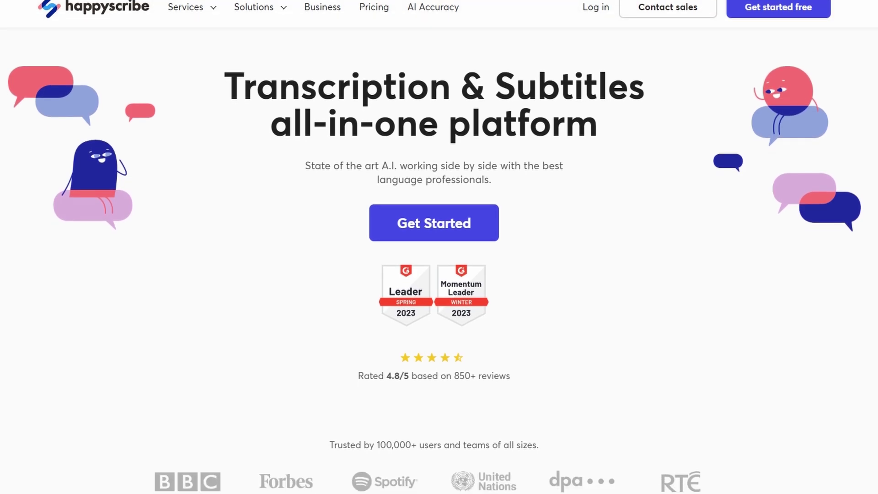
scroll(439, 247, down, 2)
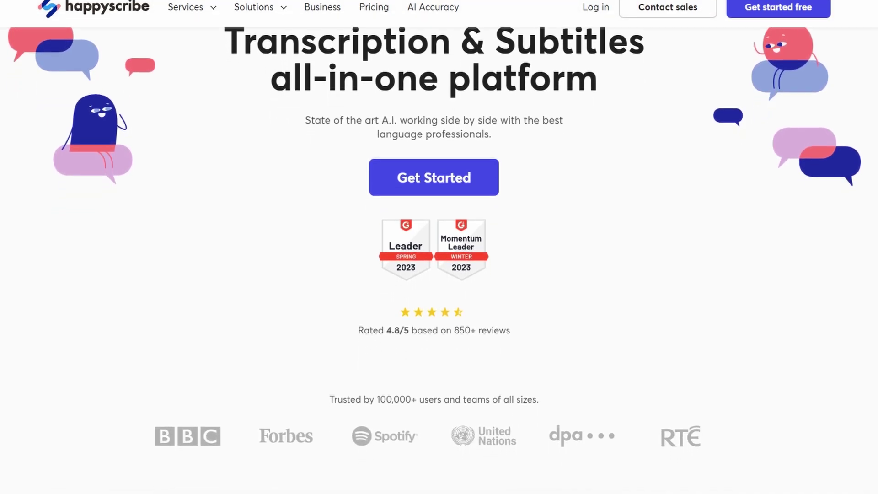
scroll(439, 247, down, 2)
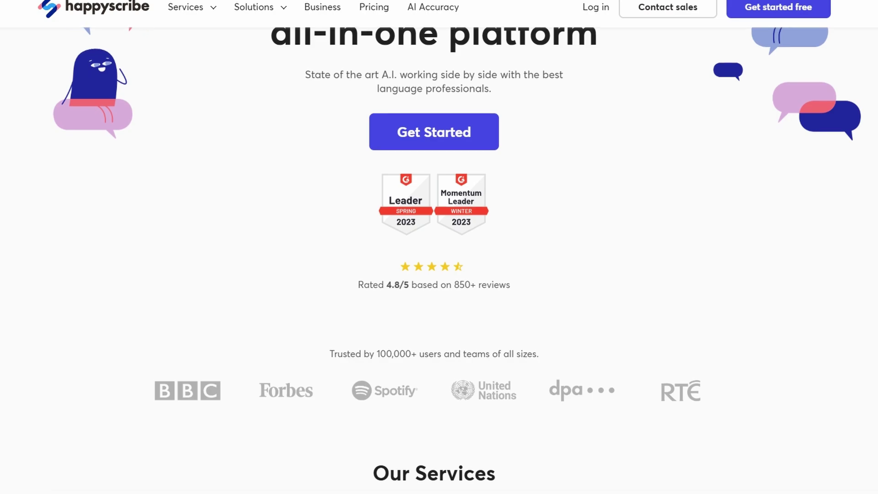
scroll(439, 247, down, 2)
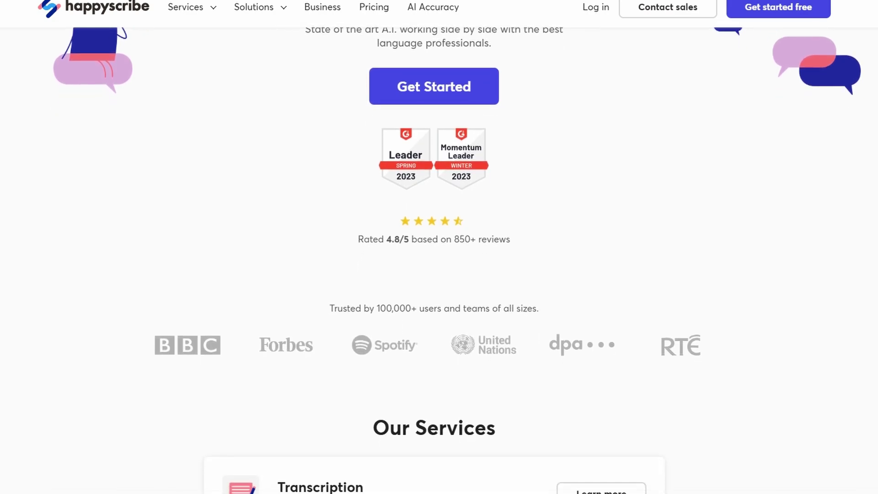
scroll(439, 247, down, 2)
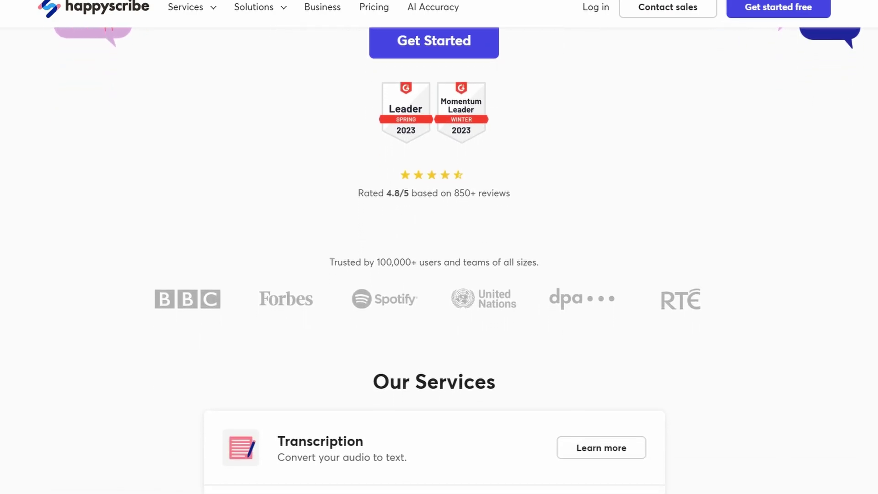
scroll(439, 248, down, 2)
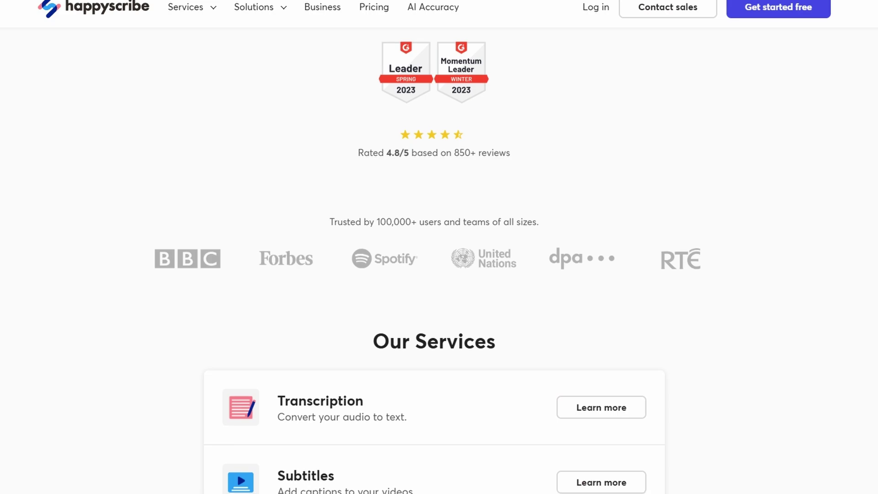
scroll(439, 247, down, 1)
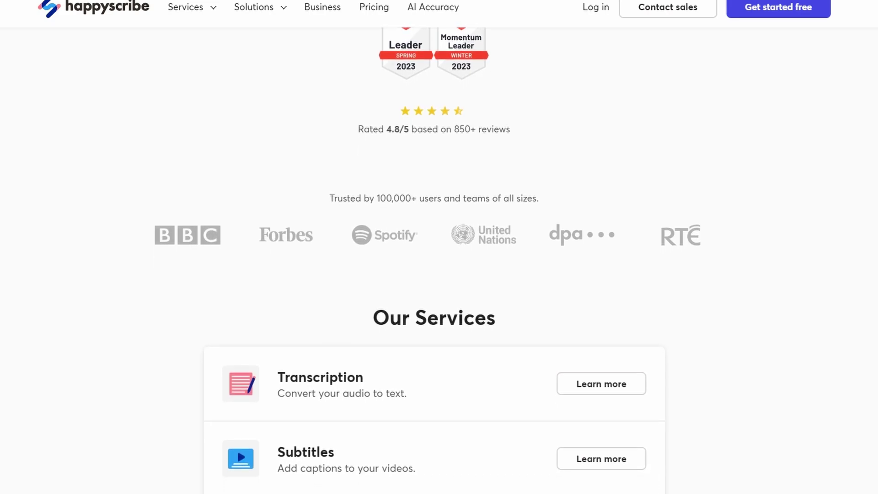
scroll(439, 247, down, 1)
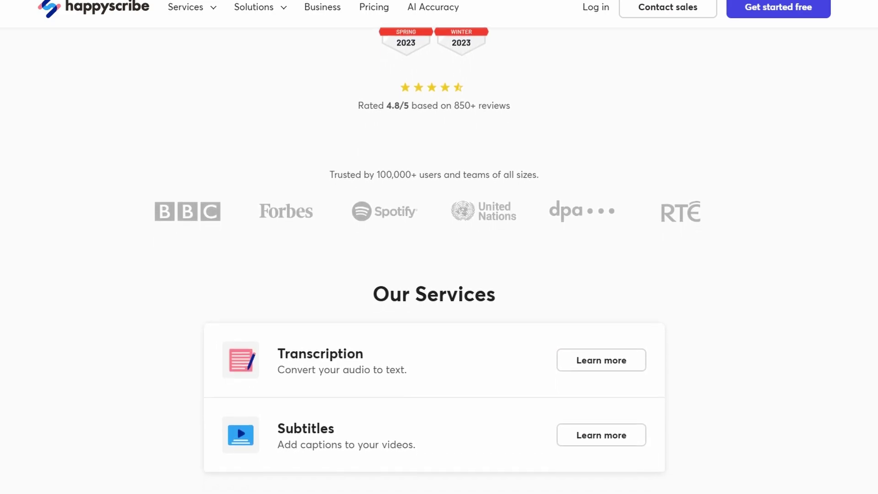
scroll(439, 247, down, 1)
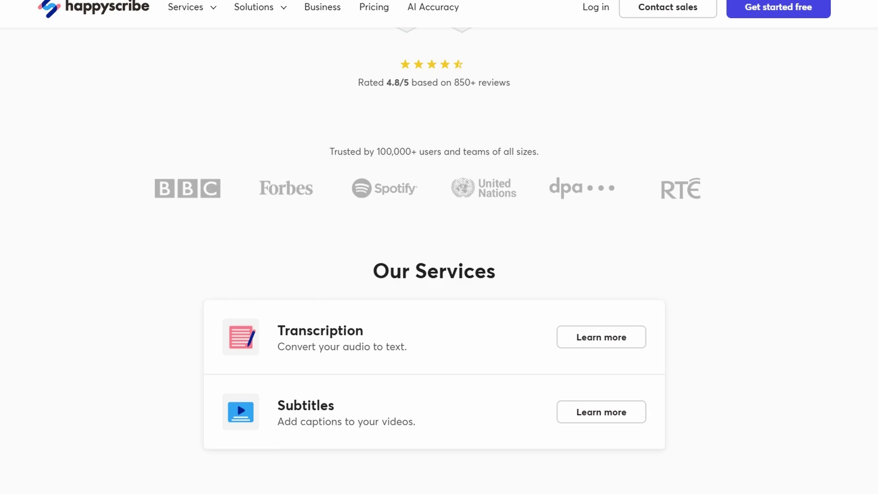
scroll(439, 247, down, 1)
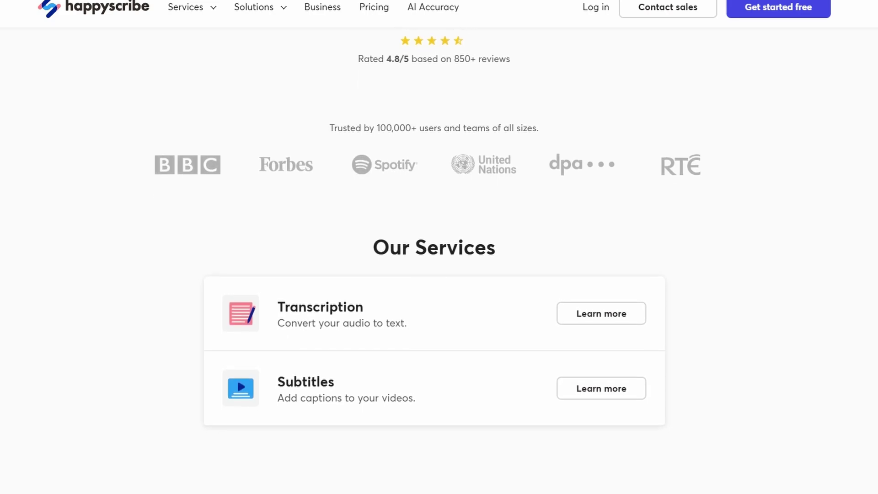
scroll(439, 247, down, 1)
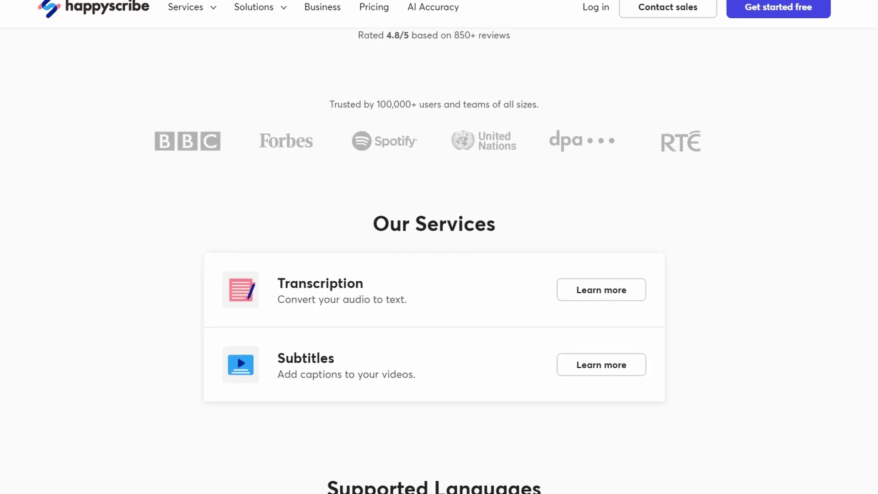
scroll(439, 247, down, 1)
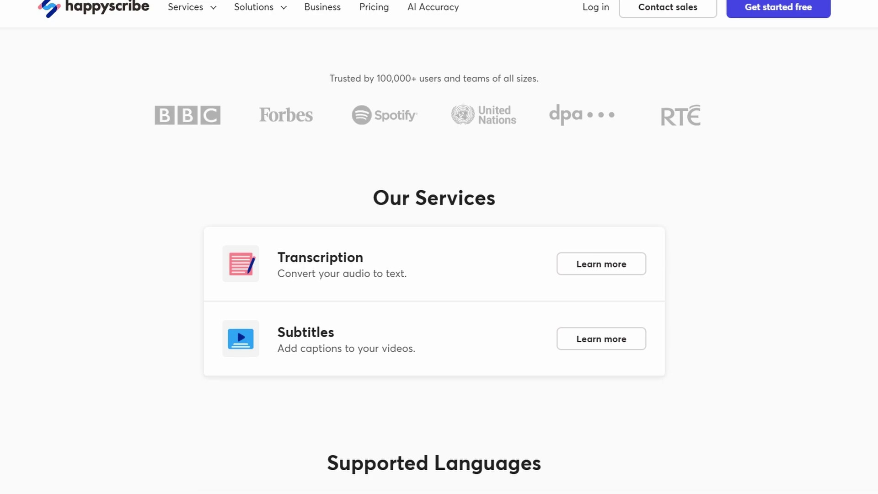
scroll(439, 247, down, 1)
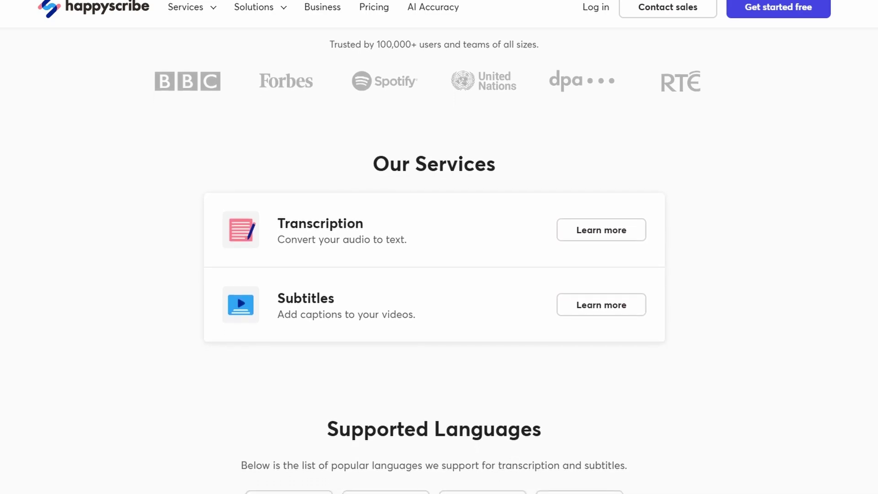
scroll(440, 247, down, 1)
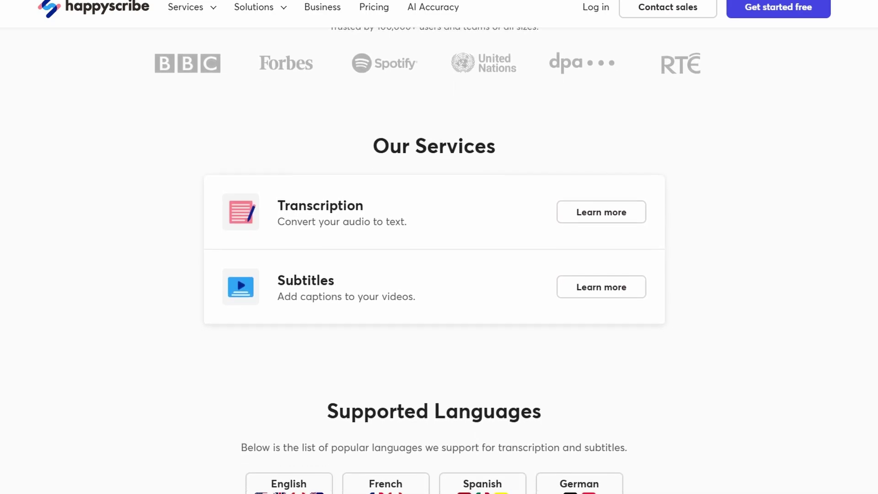
- Scroll past the interactive editor previews, then back up to the Supported Languages section
scroll(439, 247, down, 1)
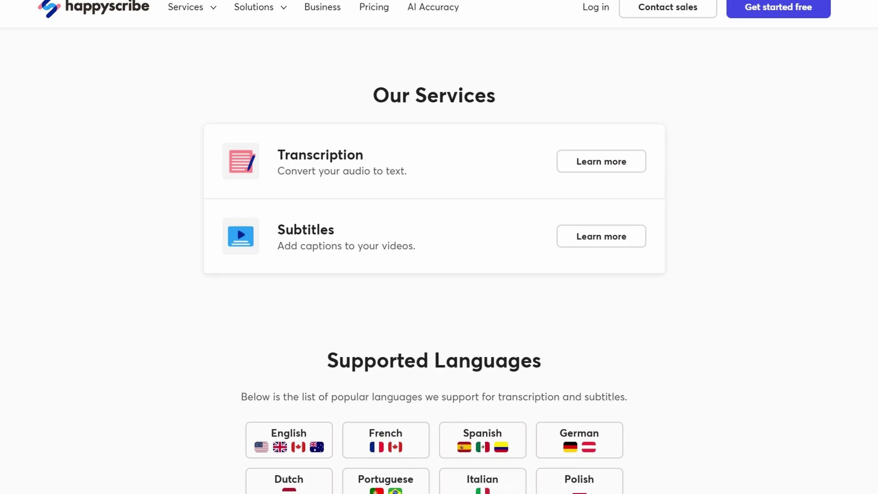
scroll(439, 247, down, 1)
scroll(439, 247, down, 1)
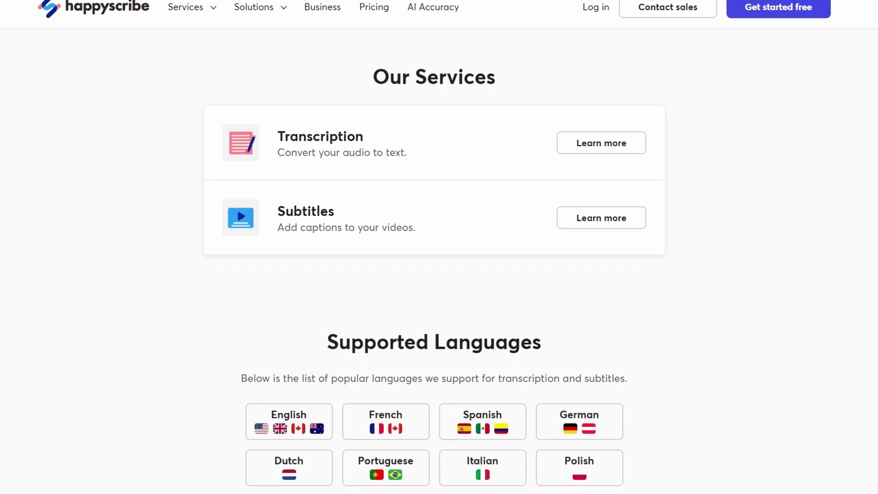
scroll(439, 247, down, 1)
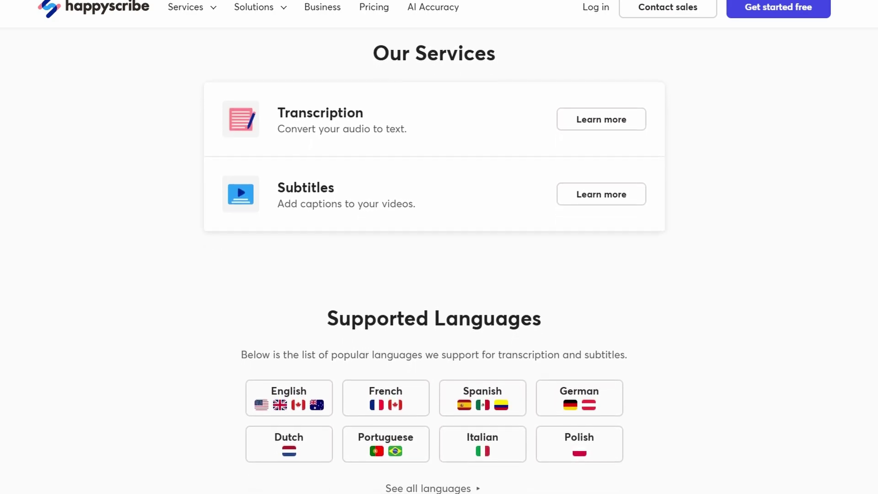
scroll(439, 247, down, 1)
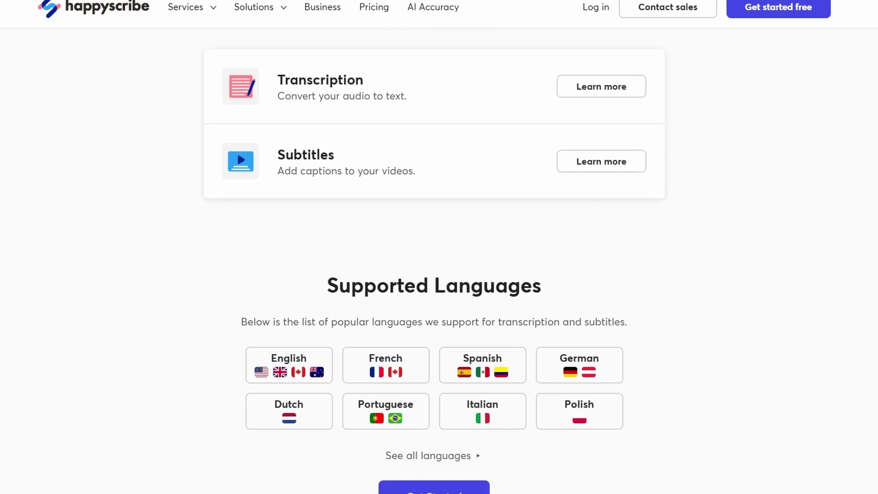
scroll(439, 247, down, 1)
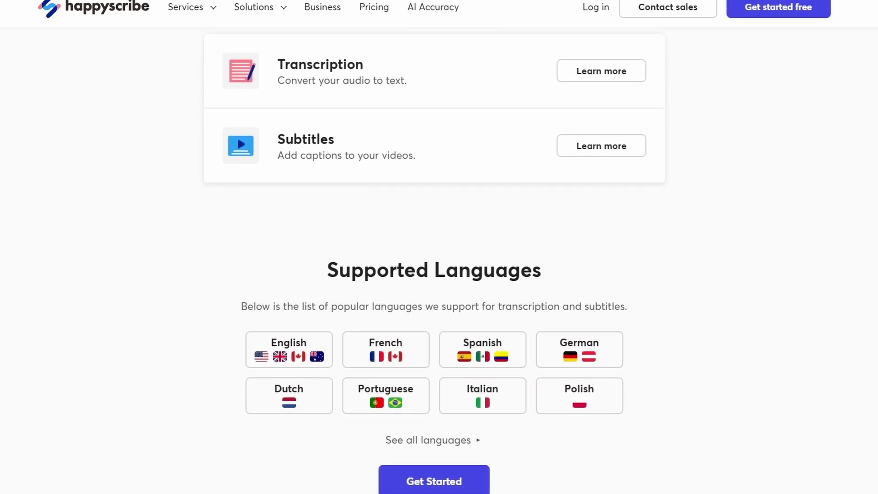
scroll(440, 247, down, 1)
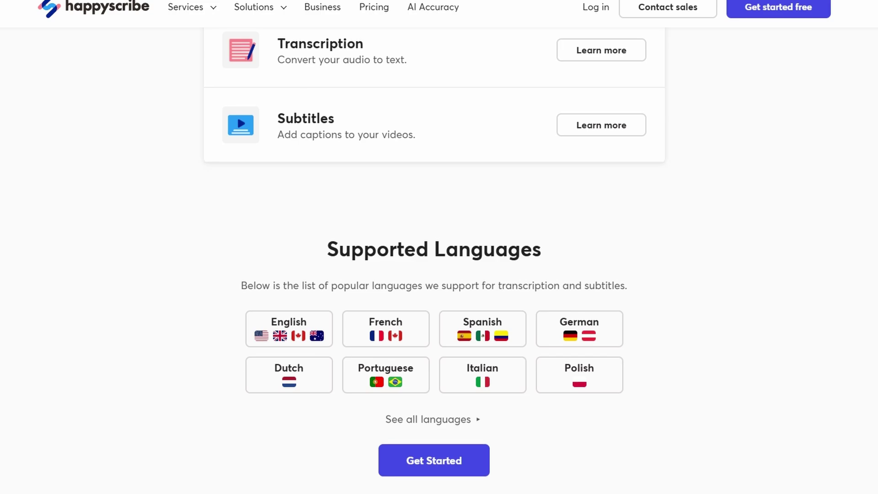
scroll(439, 247, down, 1)
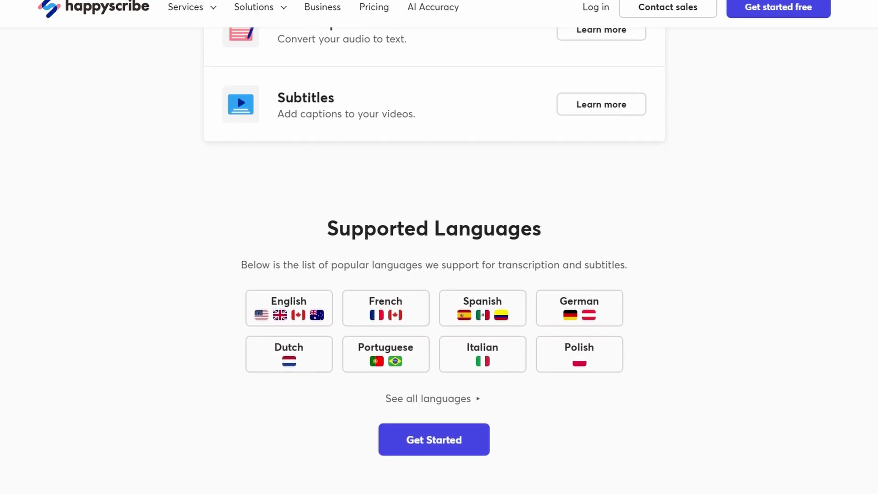
scroll(439, 247, down, 1)
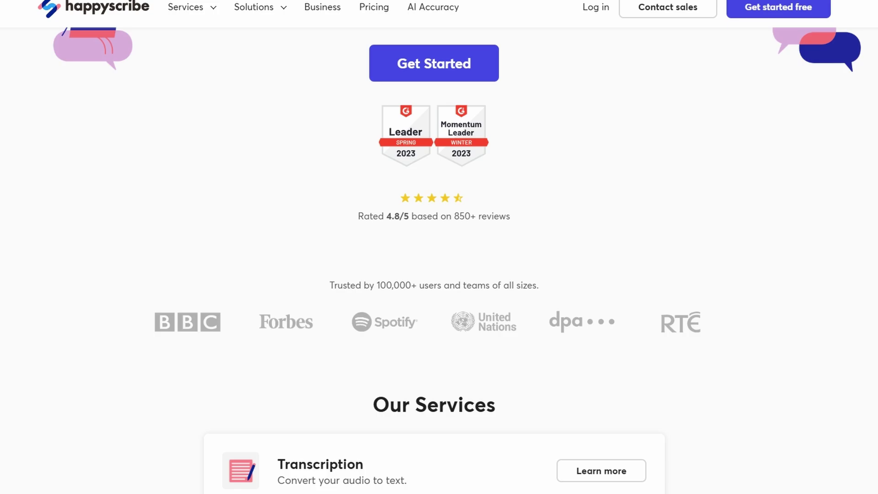
scroll(439, 247, down, 7)
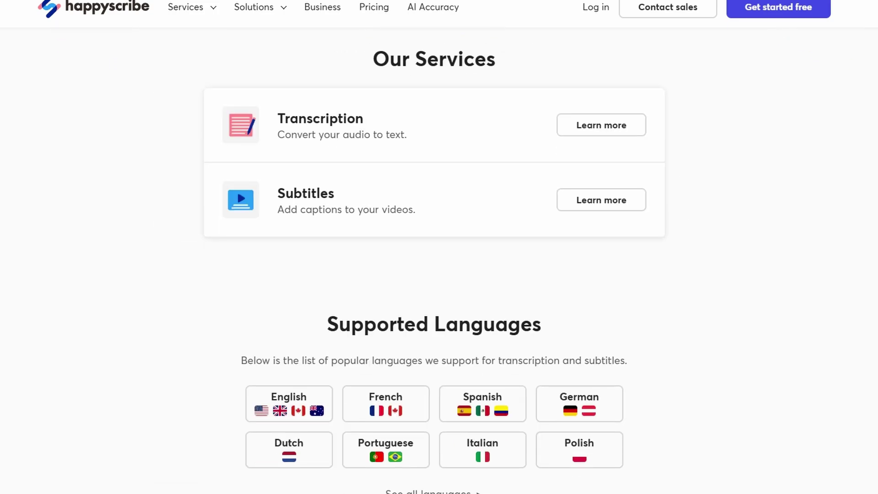
scroll(439, 247, down, 2)
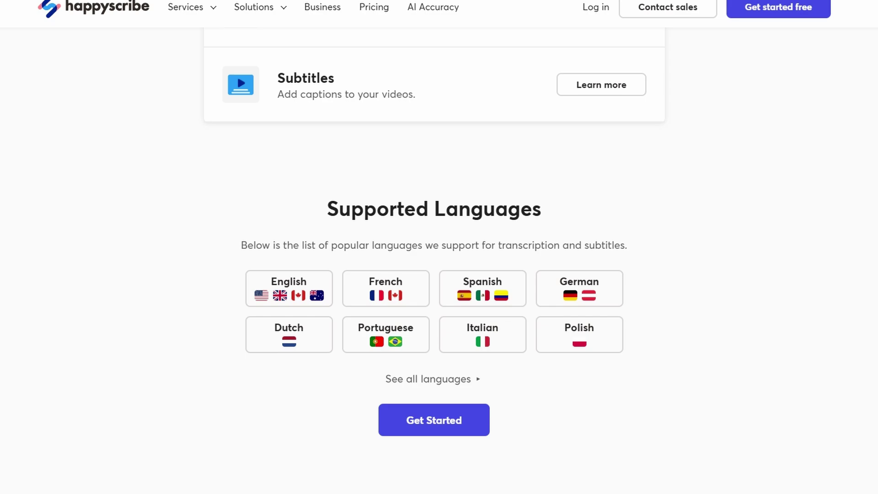
scroll(440, 247, down, 1)
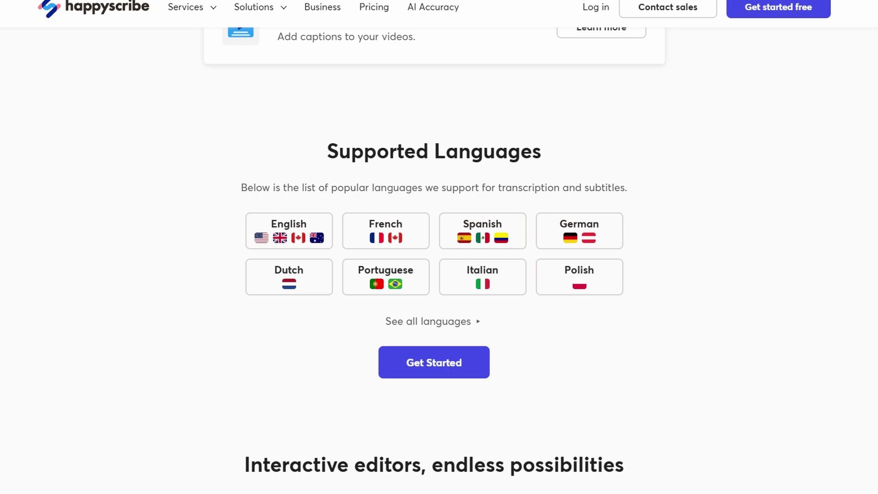
scroll(439, 247, down, 6)
scroll(439, 247, down, 4)
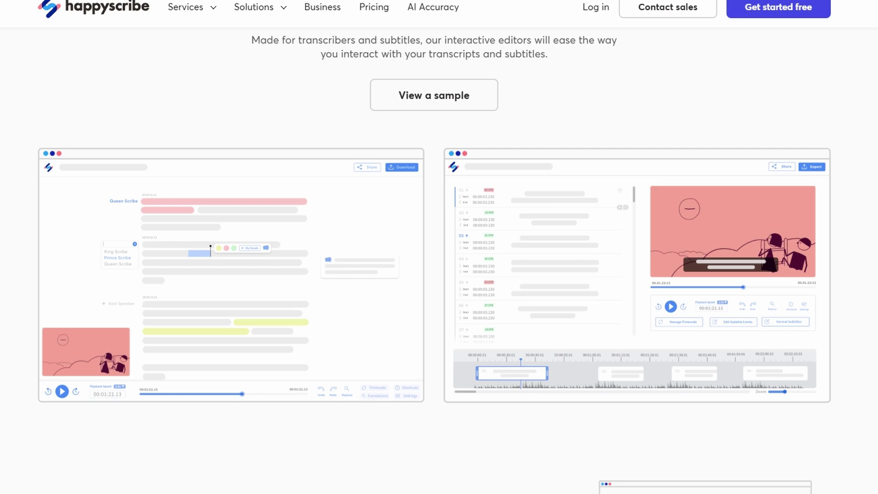
scroll(439, 247, up, 10)
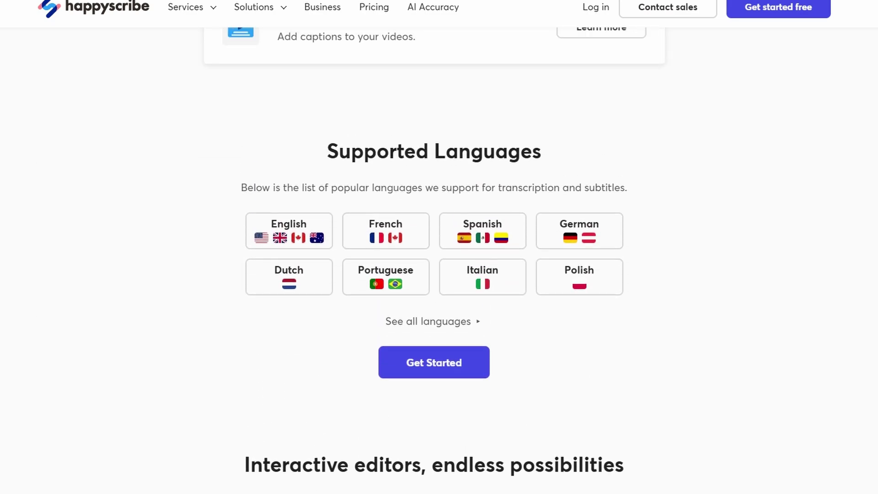
- Select the entire 'Supported Languages' heading text
triple_click(338, 152)
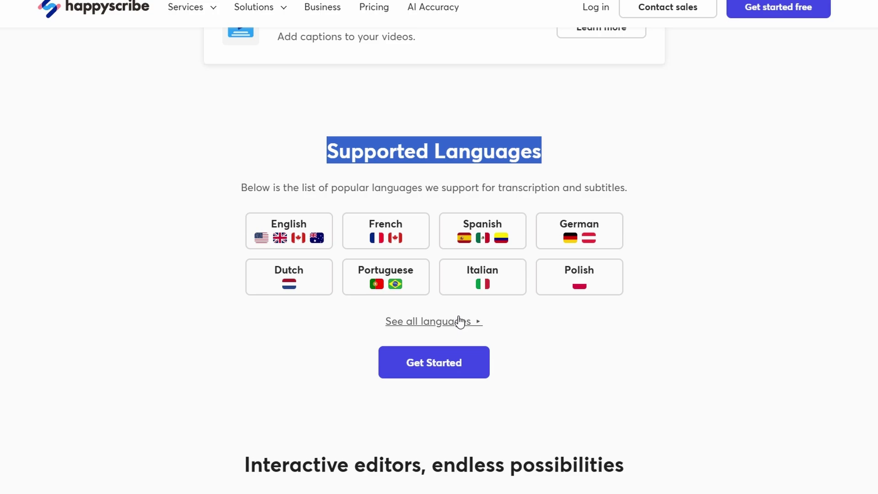
- Expand 'See all languages' and scroll through the full supported-languages grid
click(458, 323)
scroll(474, 293, down, 4)
scroll(476, 287, down, 10)
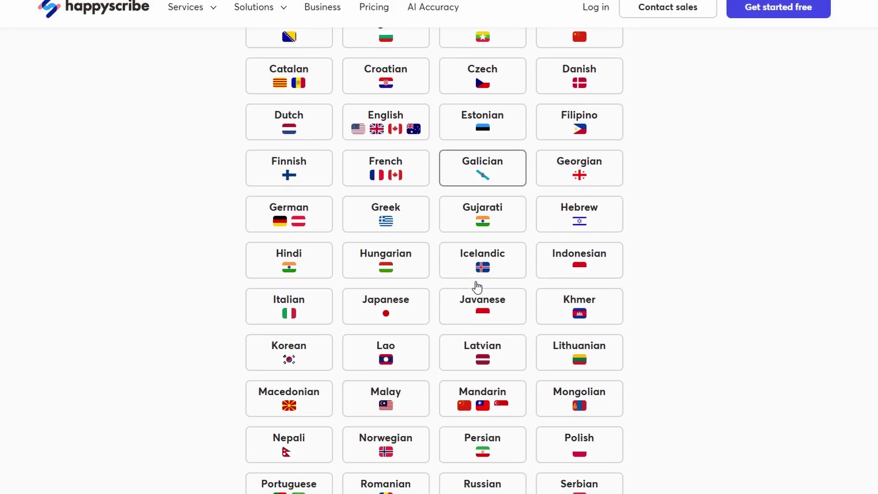
scroll(477, 287, down, 2)
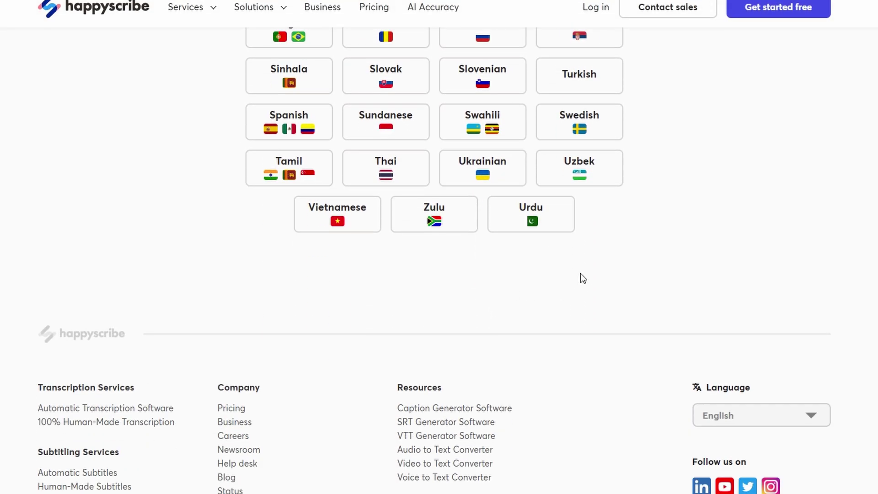
scroll(584, 272, up, 1)
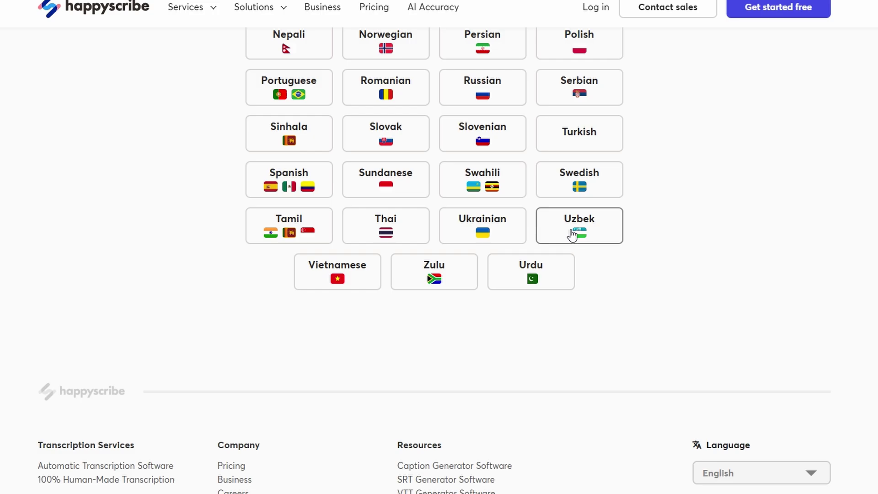
scroll(572, 235, up, 15)
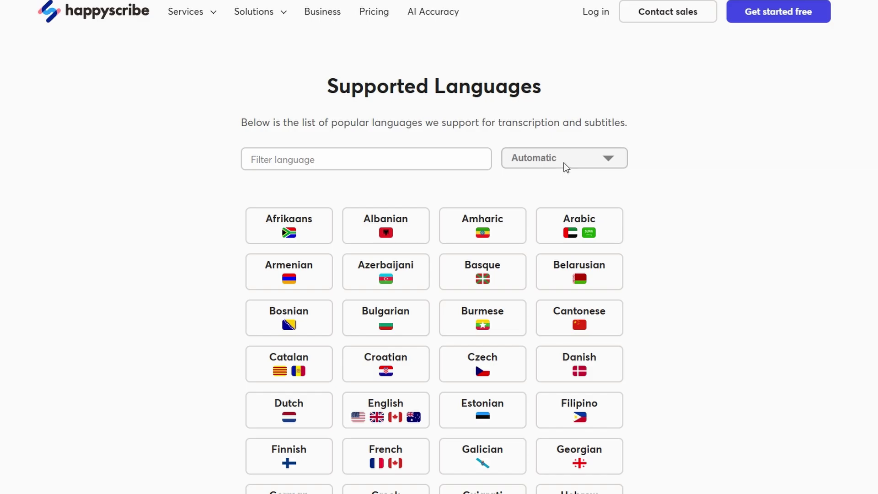
- Check the Automatic versus human-made choice, keep Automatic, focus Filter language, and return to the top
click(562, 161)
click(402, 161)
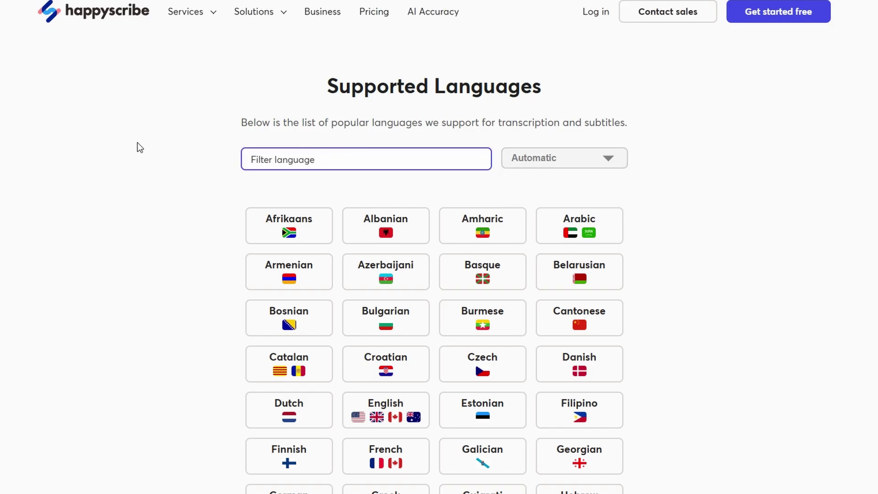
scroll(193, 188, down, 15)
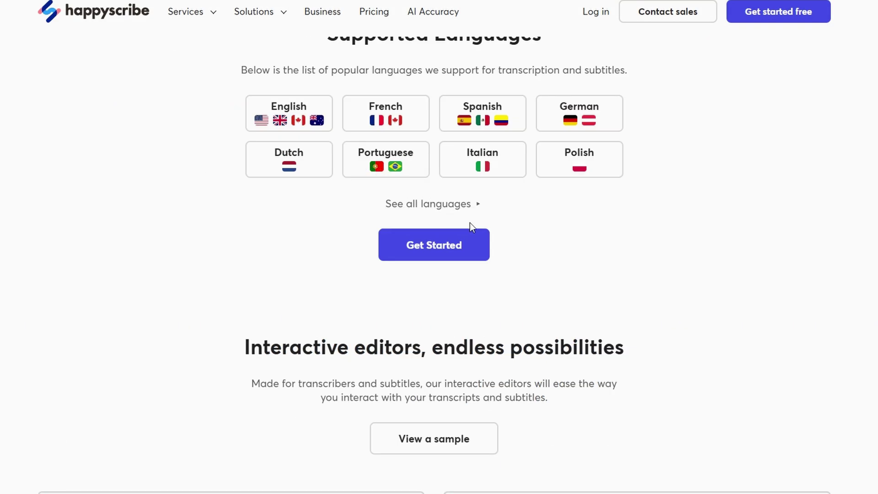
scroll(470, 223, down, 5)
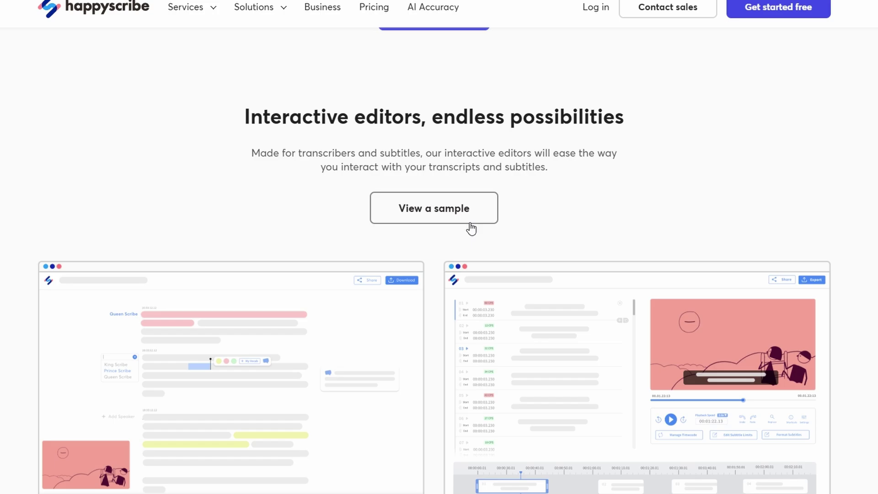
scroll(472, 229, up, 15)
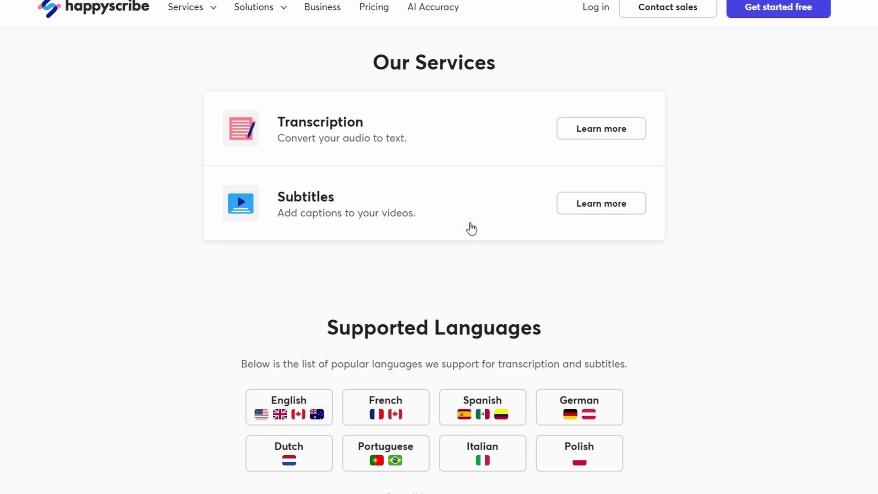
scroll(470, 222, up, 6)
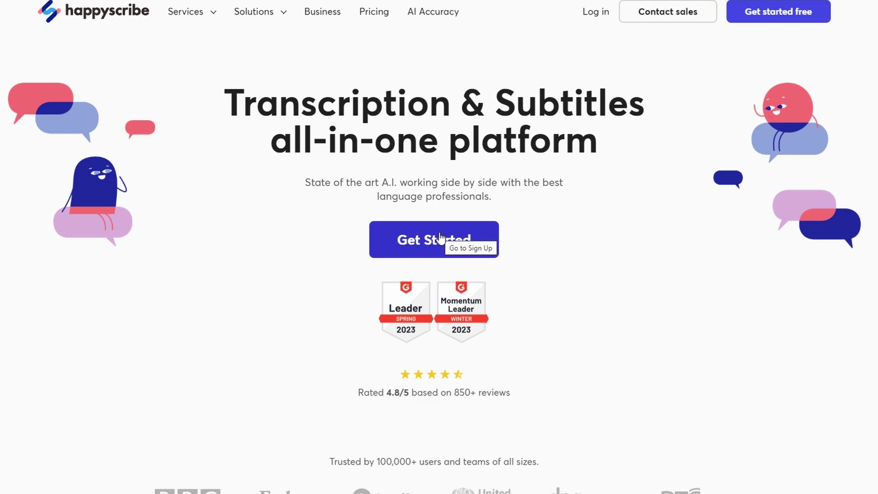
- Begin signing up for a Happy Scribe account via Get Started
click(464, 251)
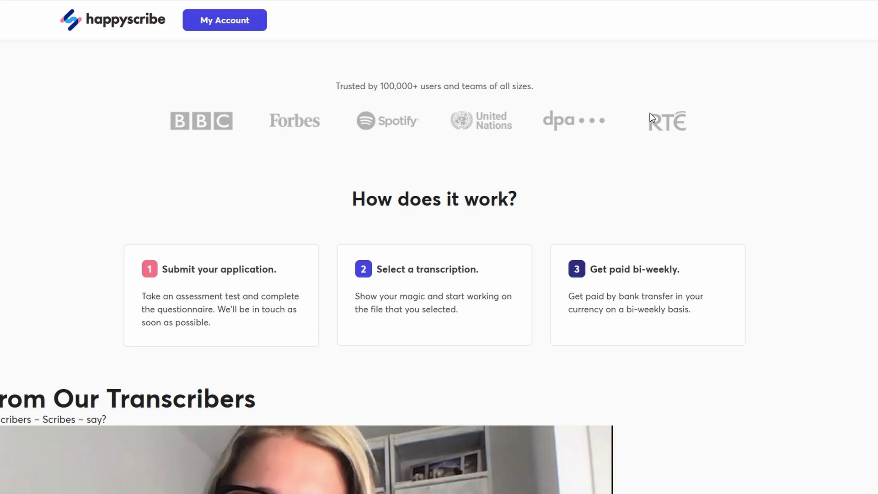
- Scroll the transcriber jobs page down to Frequently Asked Questions, then back up
scroll(652, 116, down, 3)
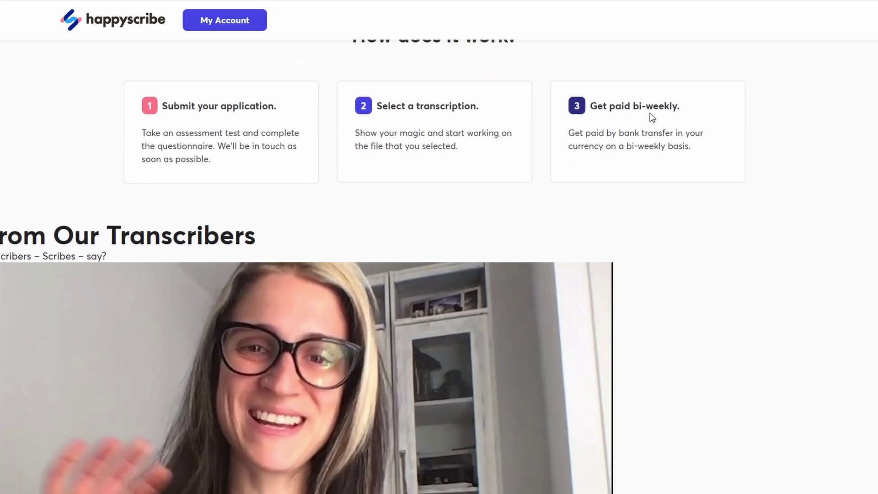
scroll(650, 114, down, 14)
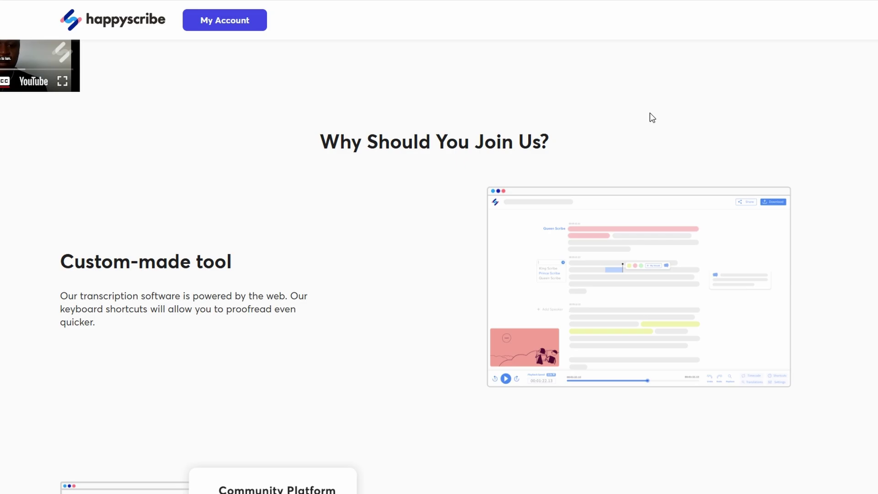
scroll(650, 114, down, 5)
scroll(653, 118, down, 3)
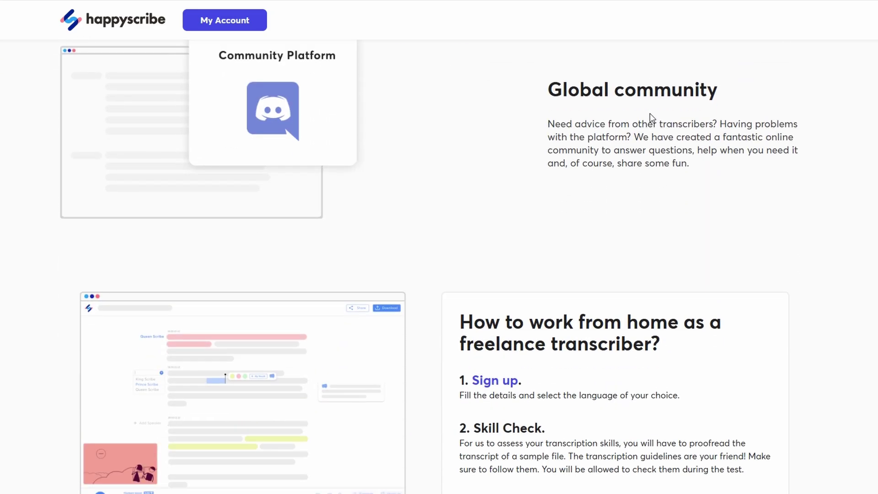
scroll(652, 118, down, 5)
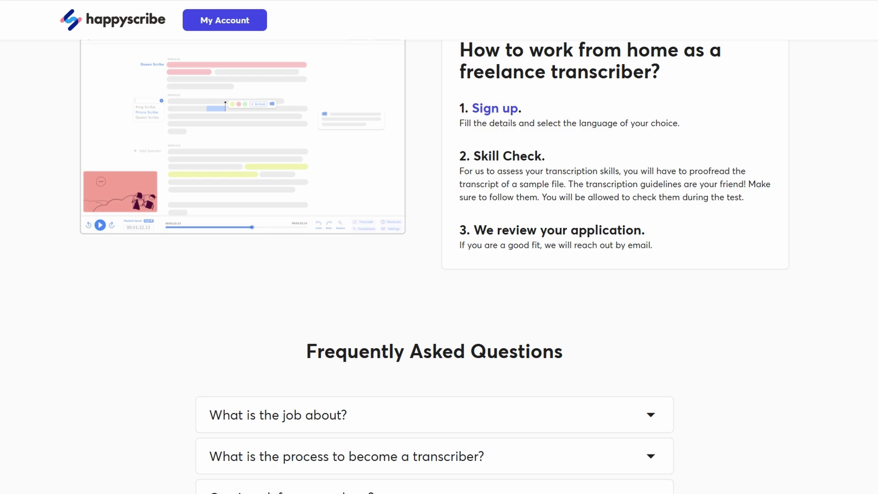
scroll(395, 265, up, 20)
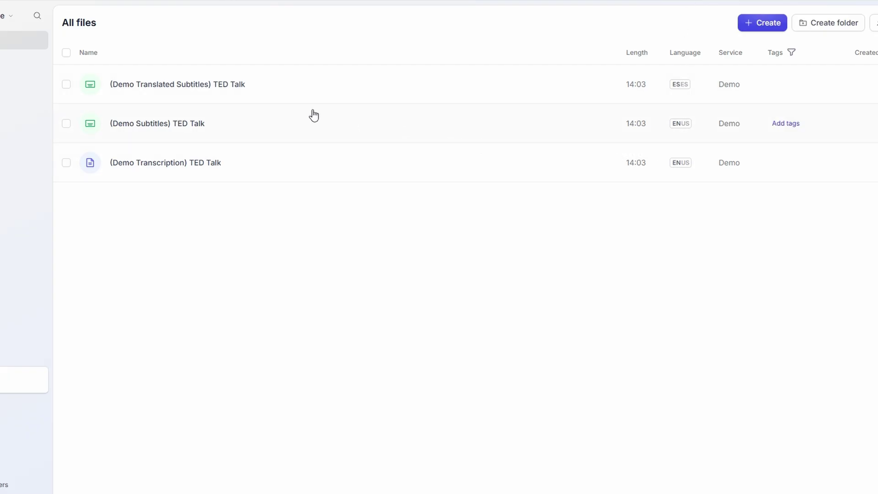
click(201, 90)
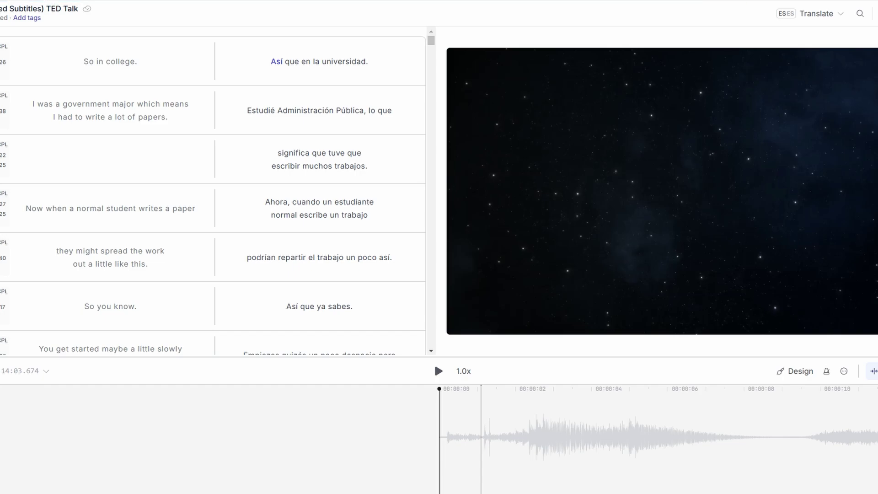
key(alt+Left)
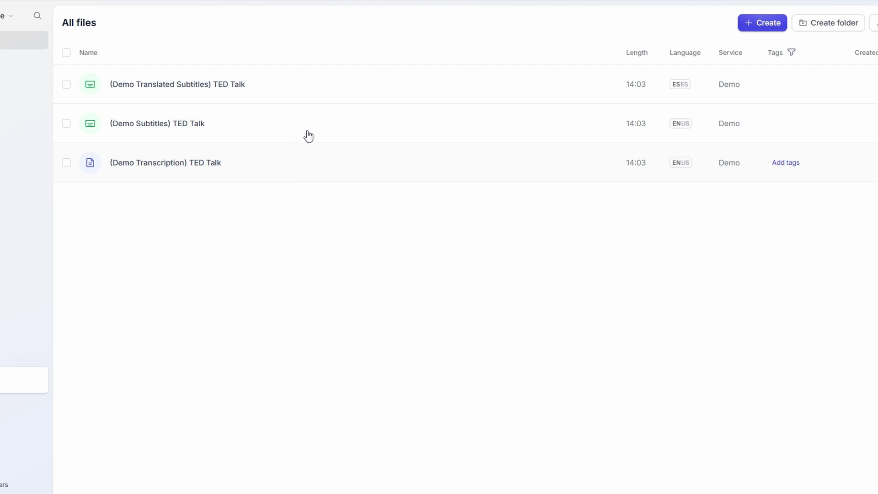
- Start a translated subtitles order, view more upload sources like YouTube and Dropbox, then discard it
click(758, 29)
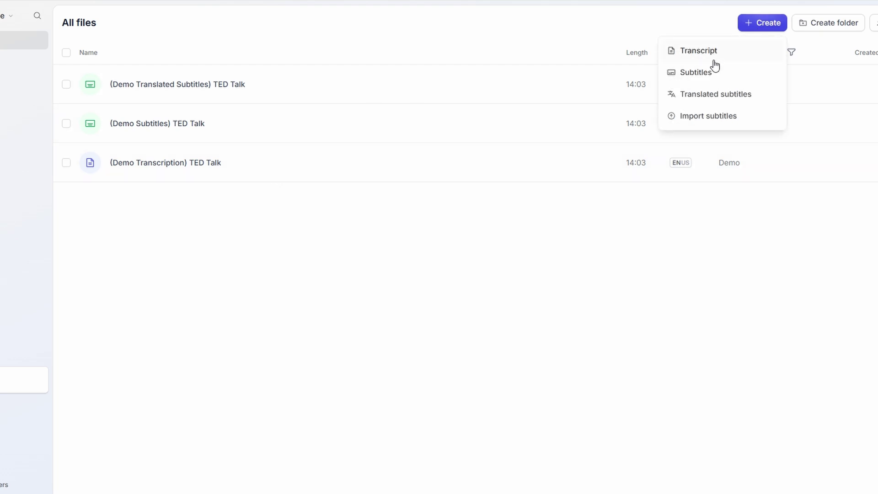
click(697, 92)
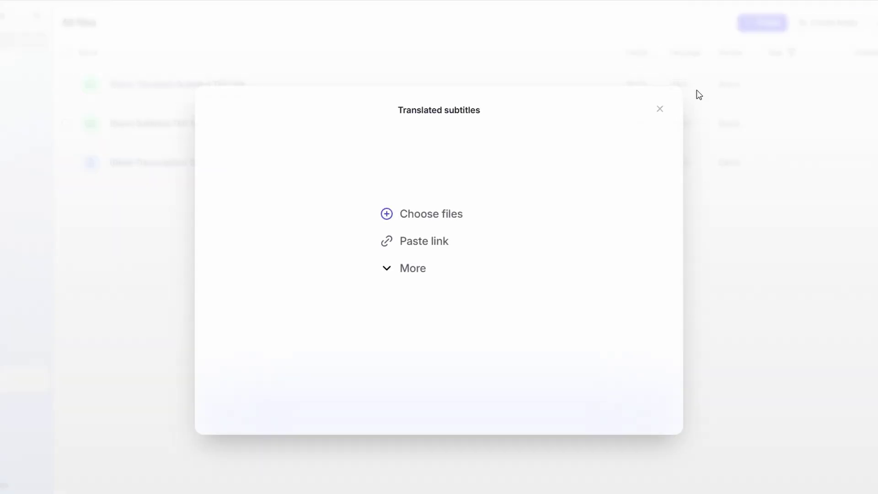
click(401, 271)
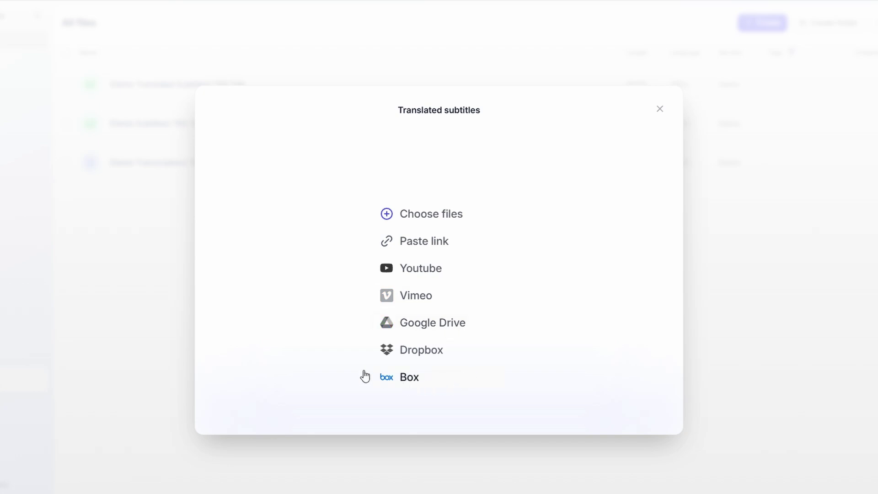
click(660, 109)
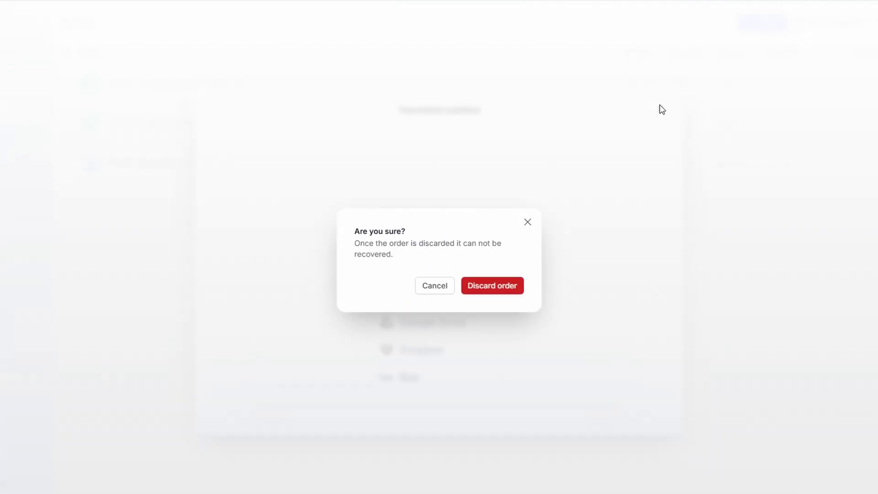
click(508, 289)
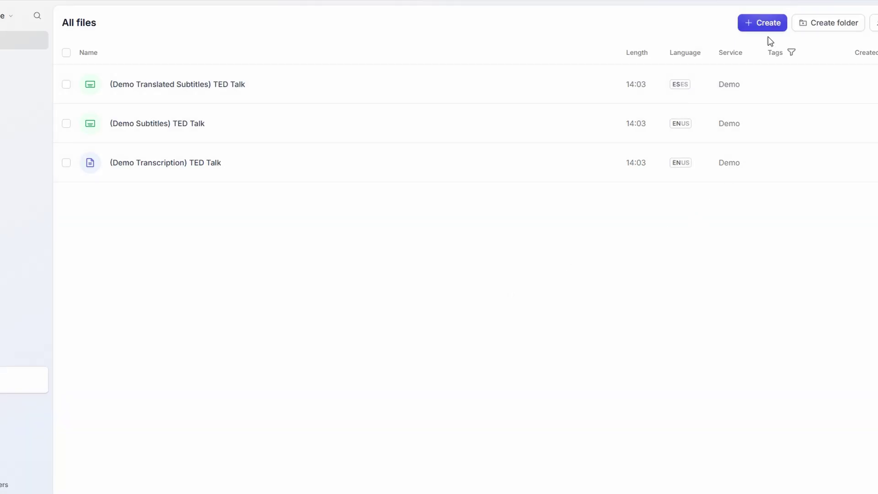
- Dismiss the Create choices and close the new Subtitles upload window
click(763, 26)
click(723, 74)
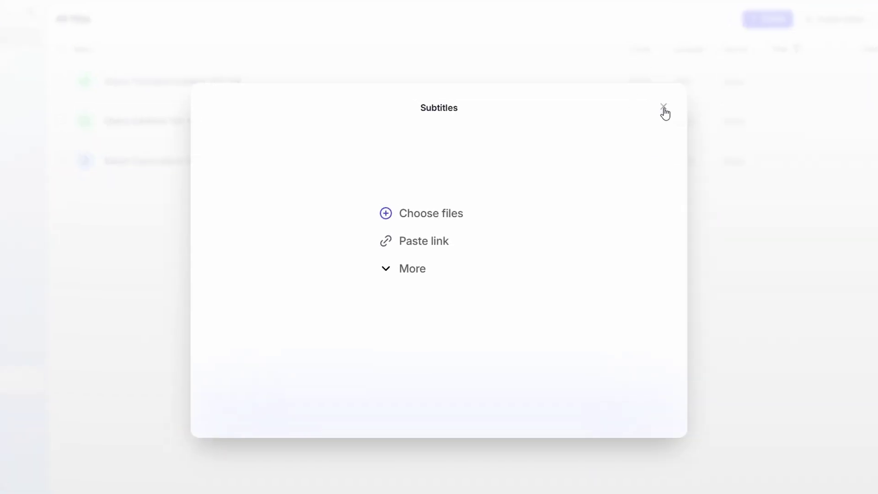
click(664, 110)
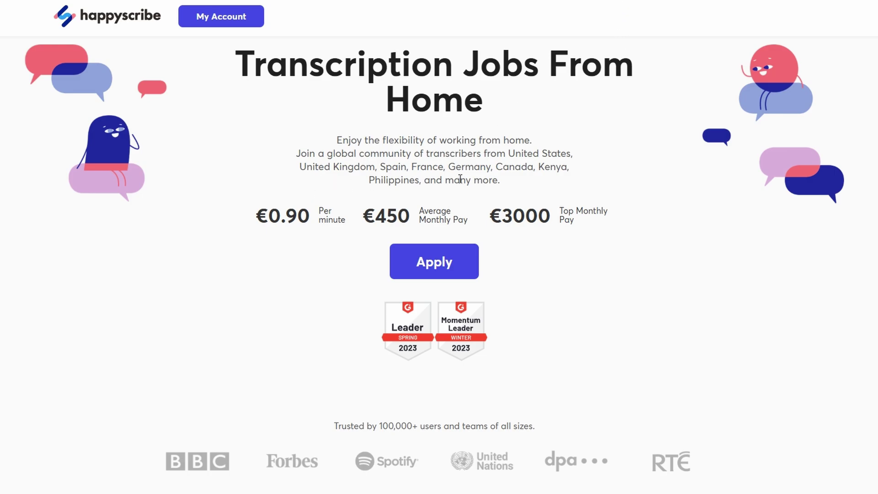
- Scroll to the FAQ and expand 'How much will I get paid on average?'
scroll(460, 179, down, 1)
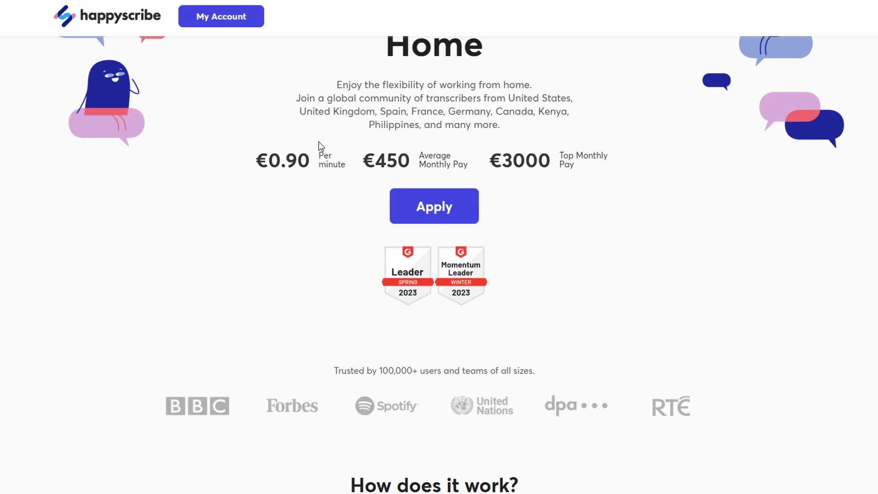
scroll(319, 143, down, 20)
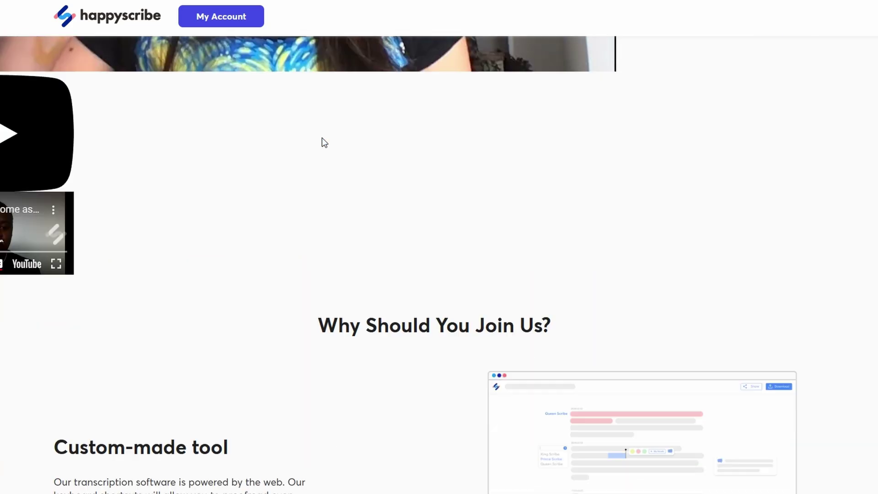
scroll(323, 149, down, 10)
scroll(324, 149, up, 4)
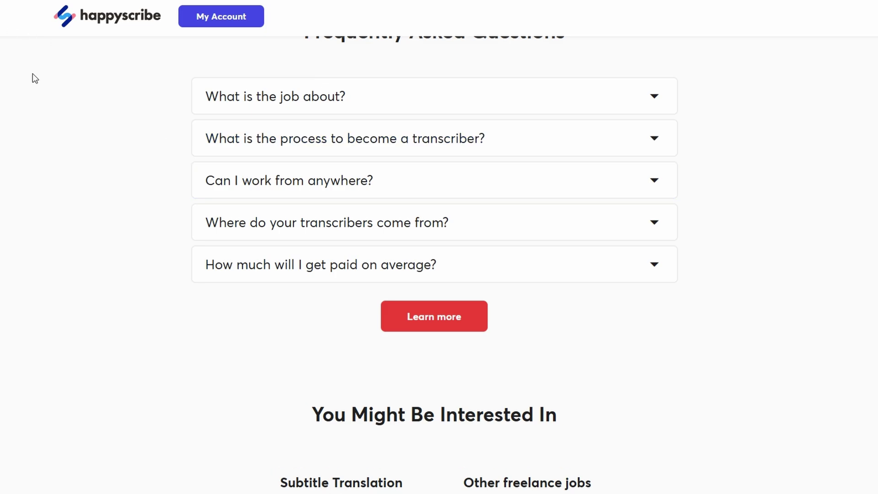
click(316, 274)
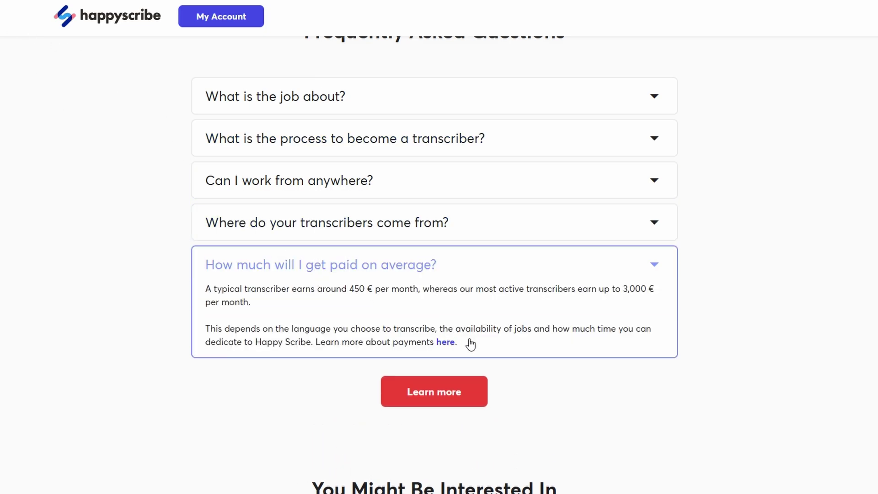
- Open the linked payments article and scroll through its per-minute rate tables by language
click(447, 343)
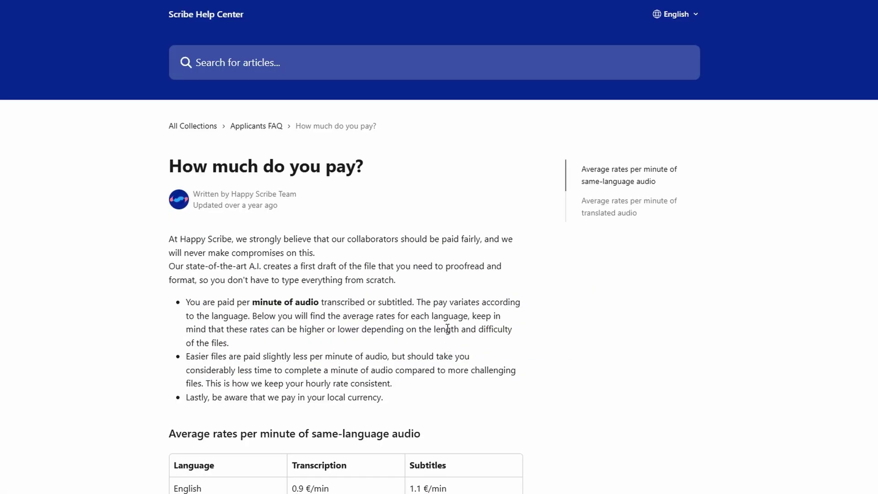
scroll(445, 322, down, 4)
scroll(445, 323, down, 1)
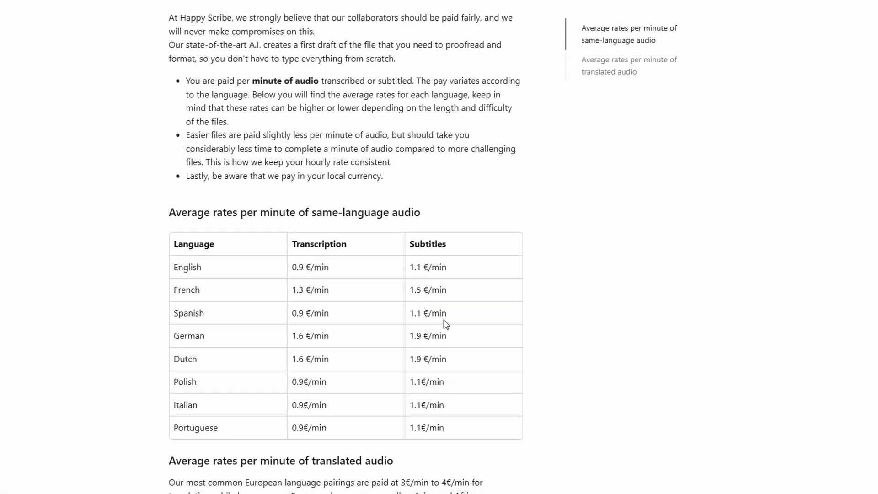
scroll(418, 275, down, 1)
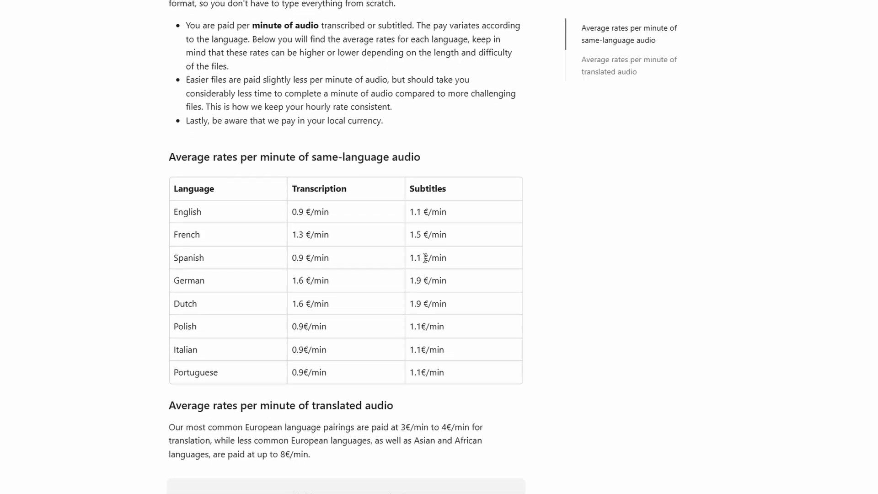
scroll(401, 232, down, 1)
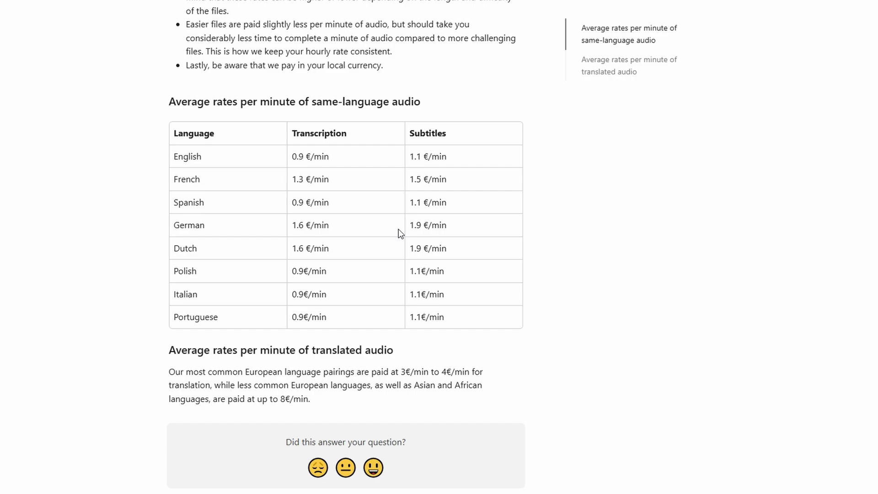
scroll(401, 233, down, 2)
scroll(401, 234, up, 3)
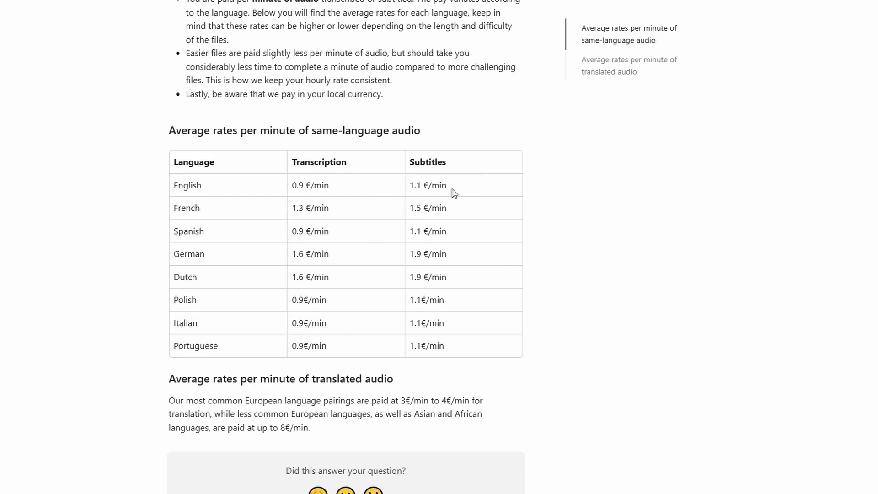
scroll(452, 188, up, 4)
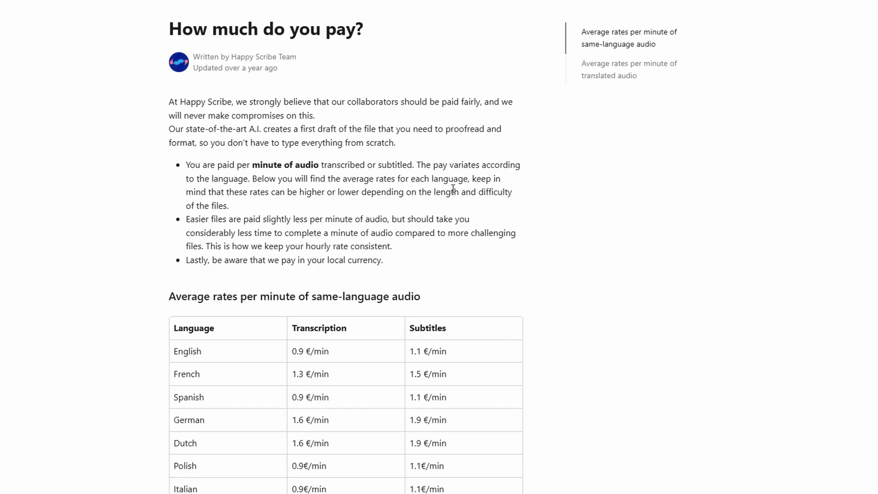
scroll(453, 188, down, 5)
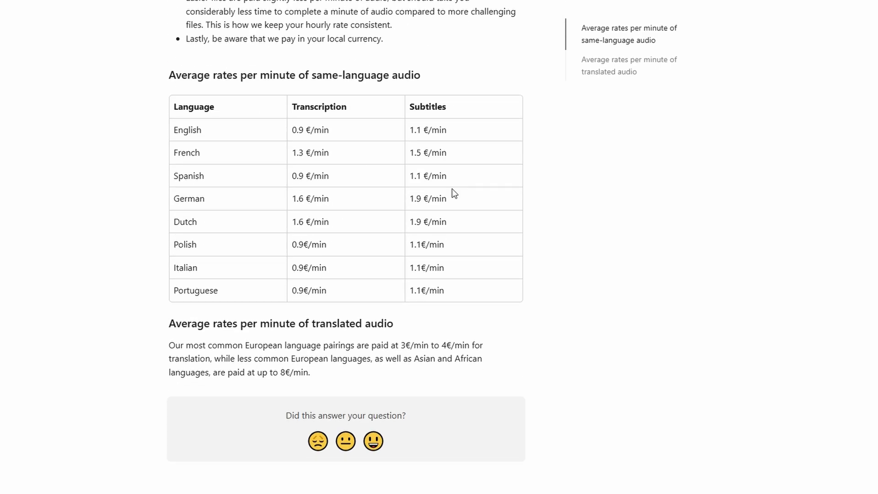
scroll(452, 189, down, 1)
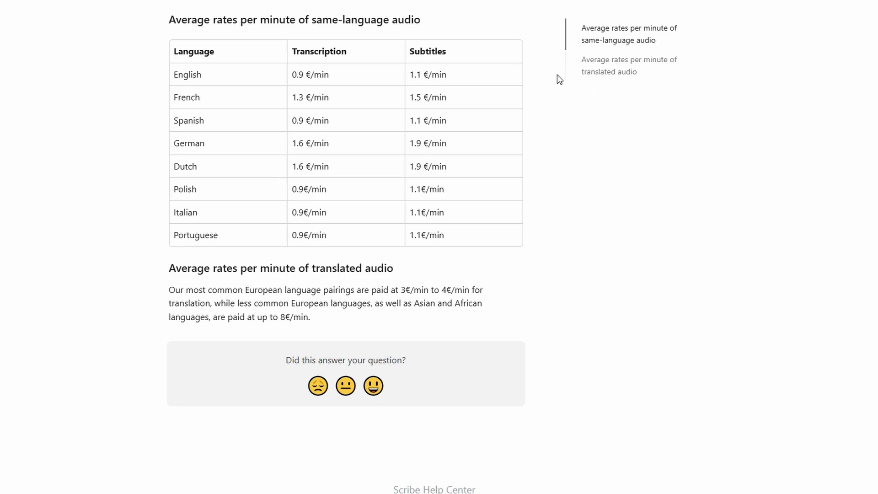
scroll(552, 77, up, 9)
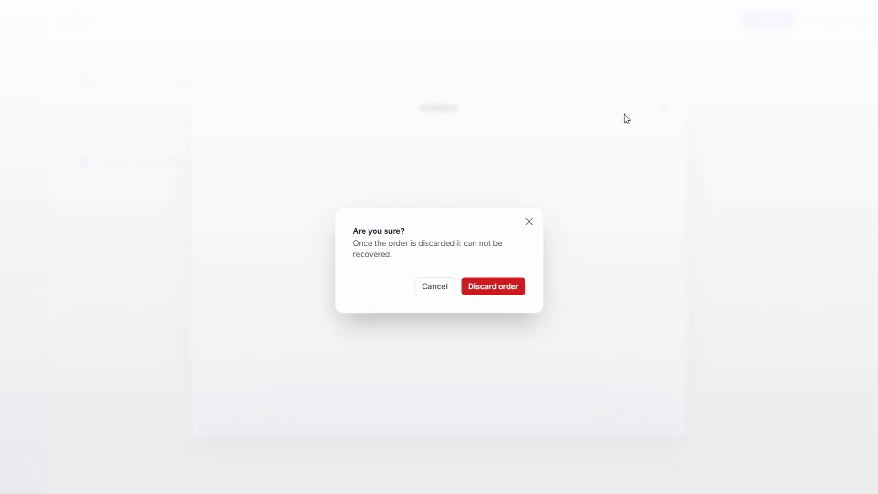
- Discard the unfinished subtitles order and show the Create menu's new-file options
click(493, 283)
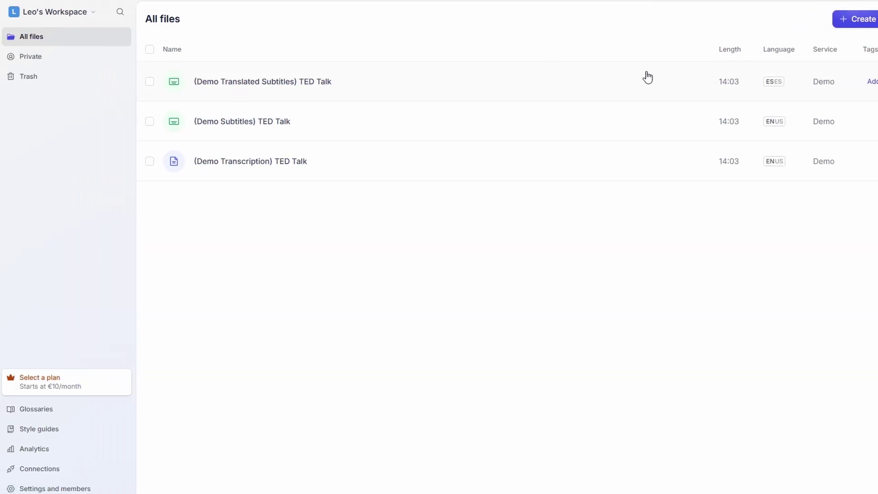
click(840, 20)
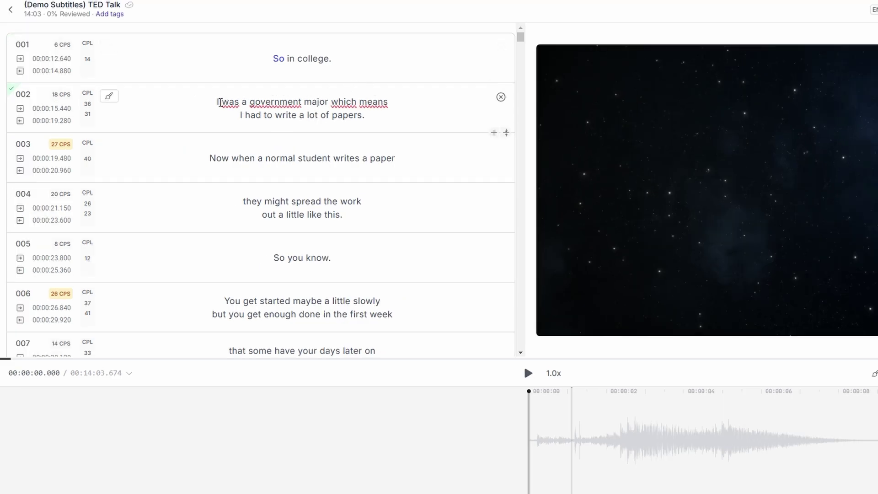
- Select the opening words of subtitle 002's text in the demo TED Talk
click(219, 103)
drag(207, 103, 338, 100)
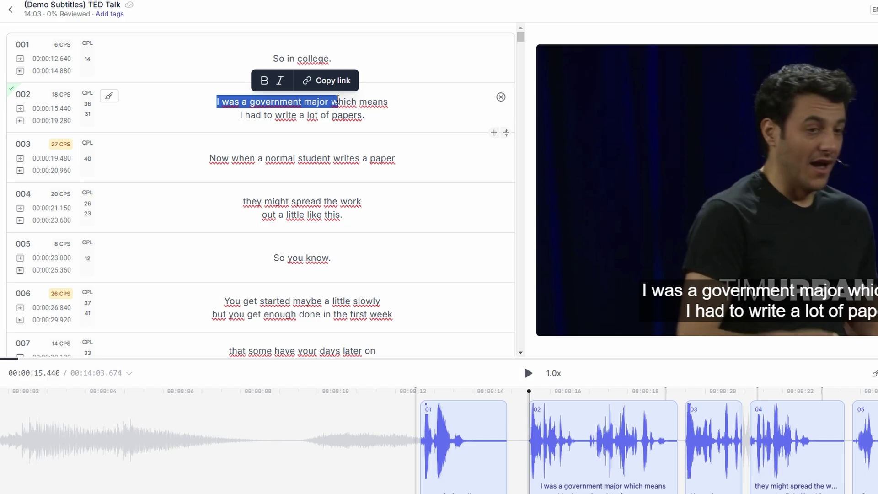
scroll(380, 109, down, 5)
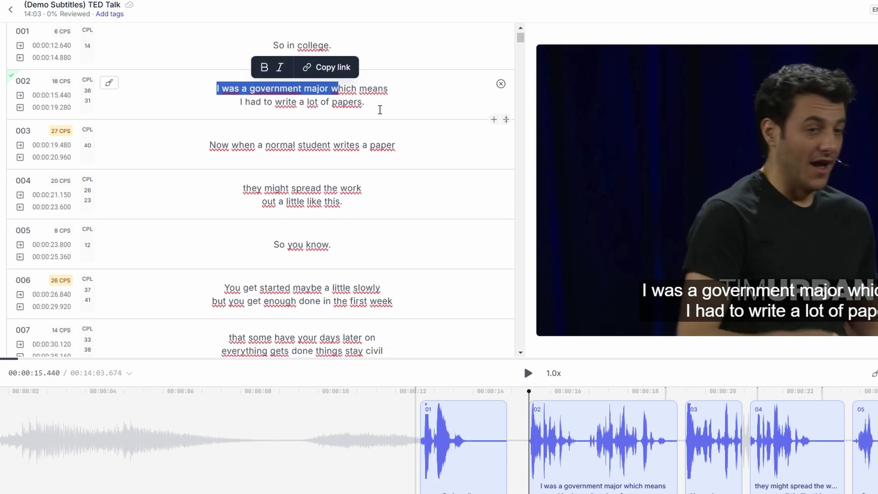
scroll(379, 109, down, 4)
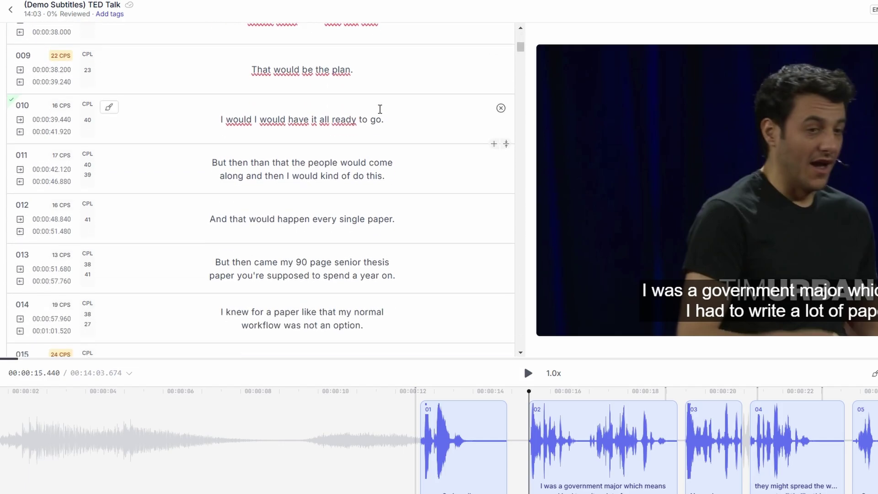
- Delete subtitle 017 'This is how the year would go.' and open subtitle 17's style settings
scroll(380, 109, down, 4)
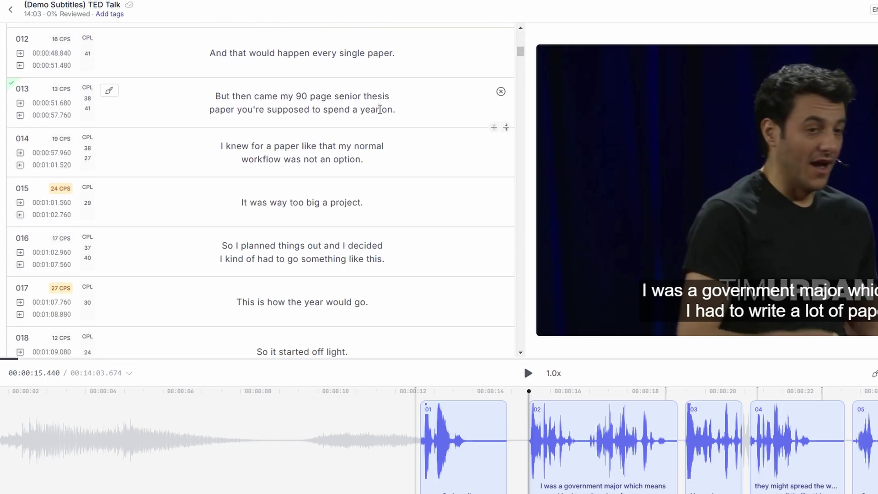
scroll(380, 109, down, 2)
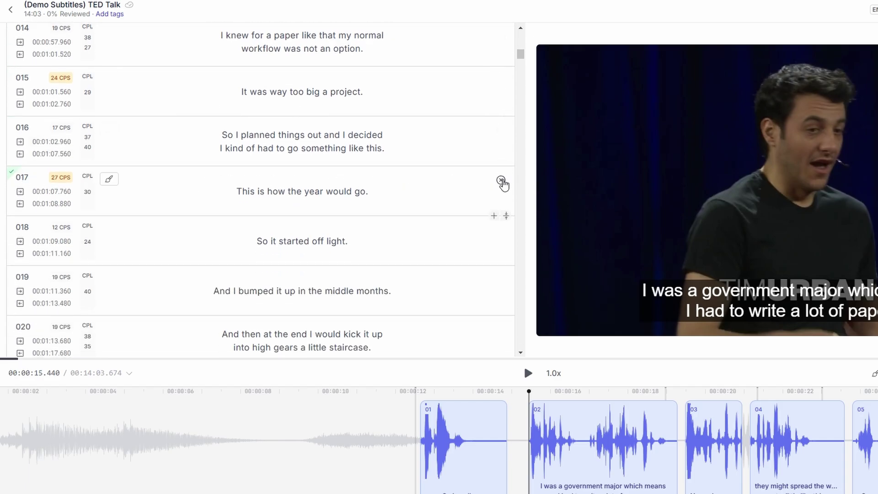
click(502, 182)
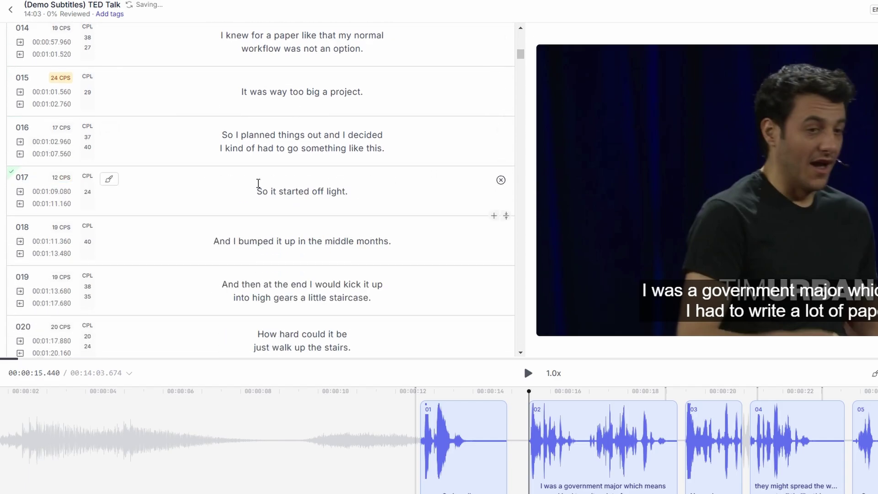
click(111, 180)
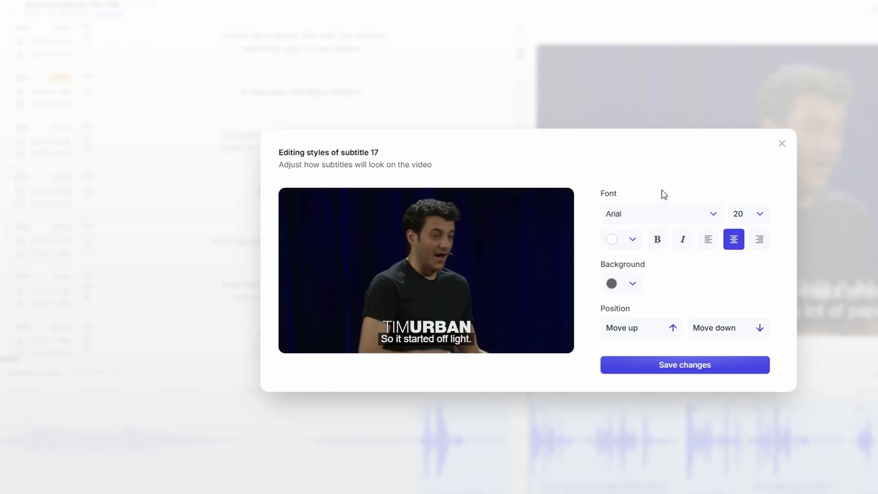
- Switch subtitle 17's font to Helvetica, then try moving it up and back down
click(693, 214)
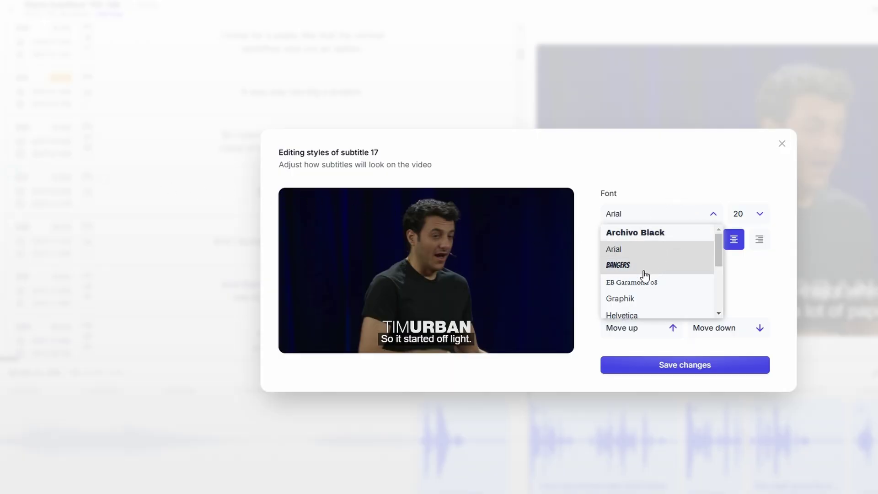
click(627, 314)
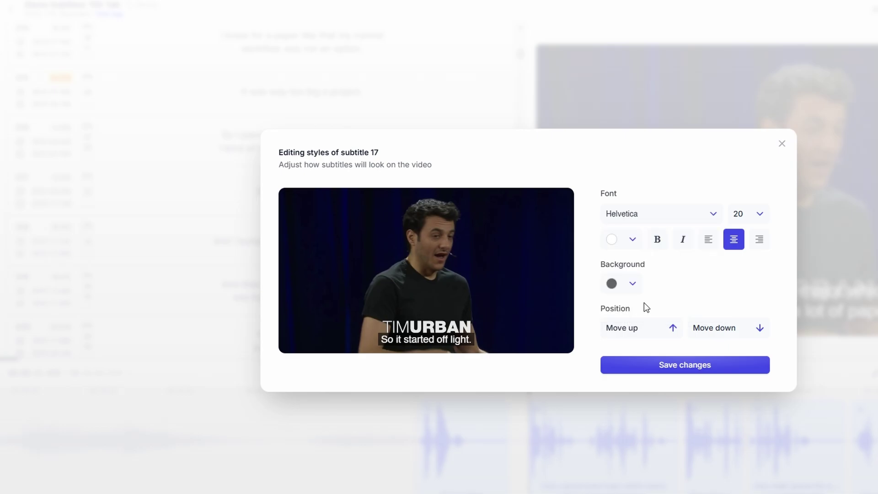
click(673, 330)
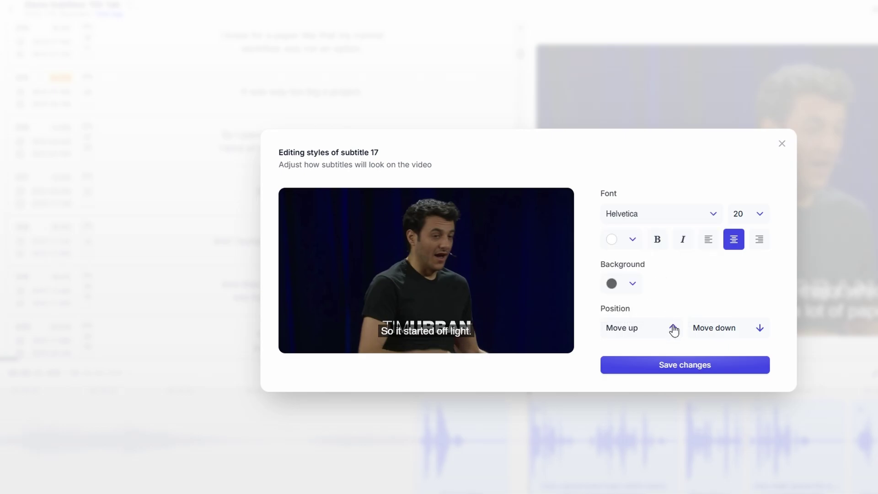
click(761, 336)
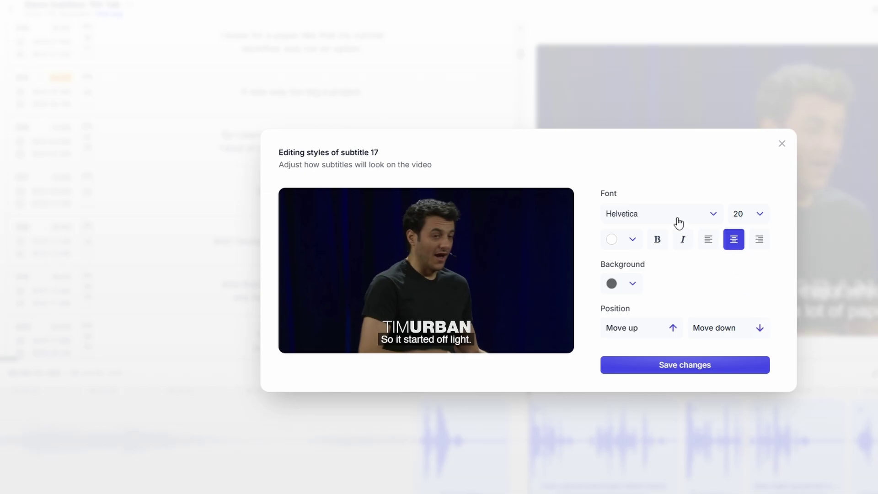
- Try right and left alignment, settle on centred, and close the style settings
click(752, 242)
click(707, 240)
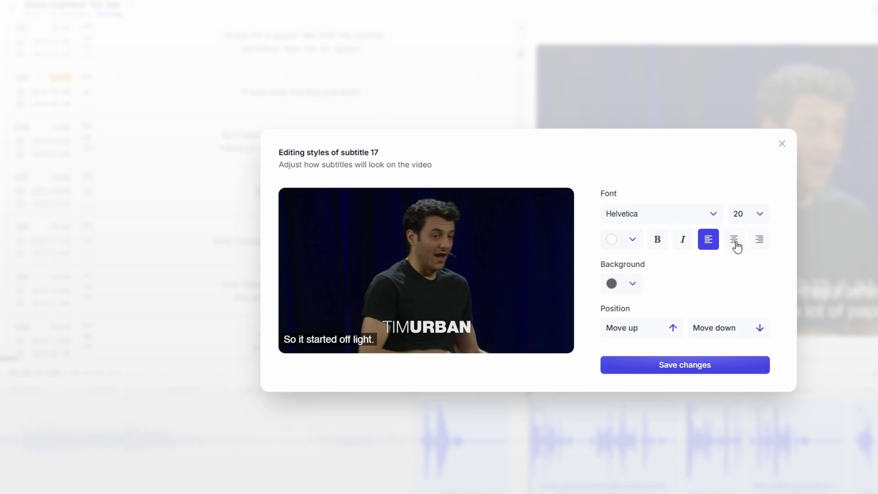
click(735, 241)
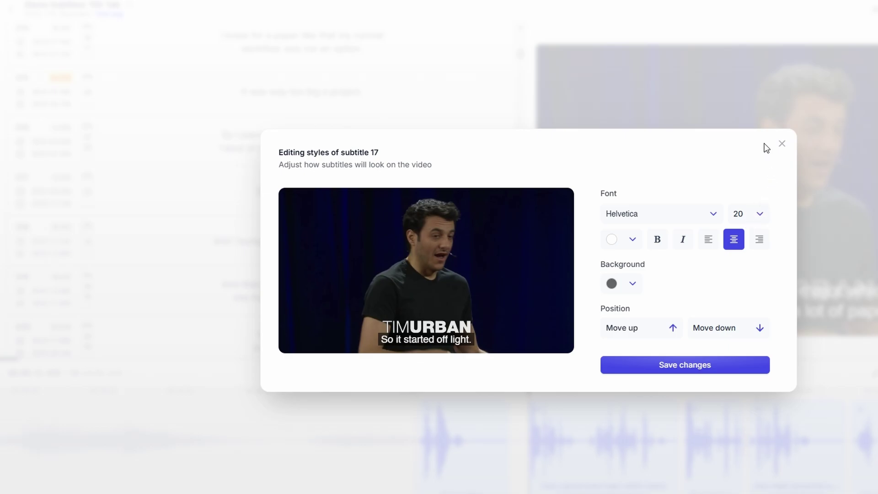
click(781, 145)
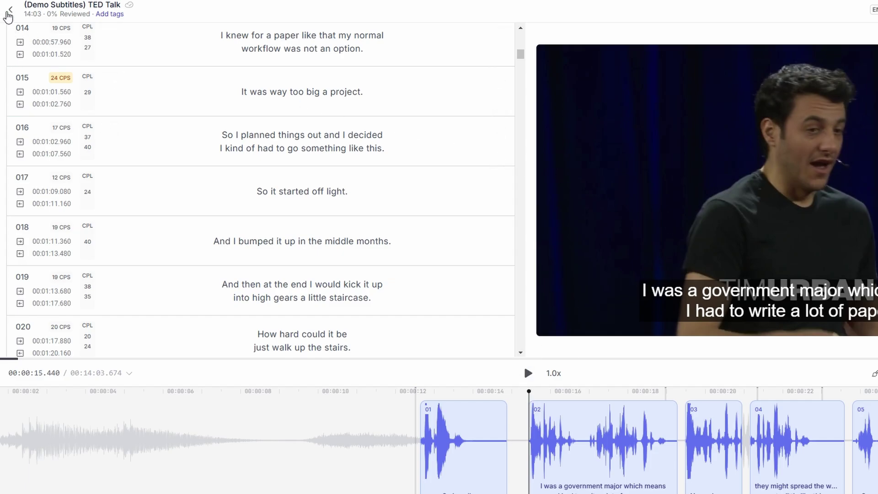
- Return to the file list, tick and untick Demo Translated Subtitles, then open Glossaries
click(8, 16)
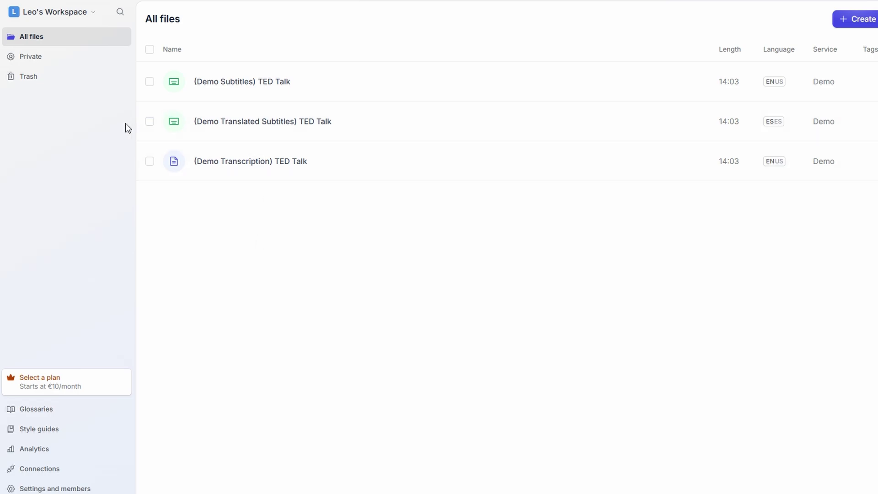
click(150, 122)
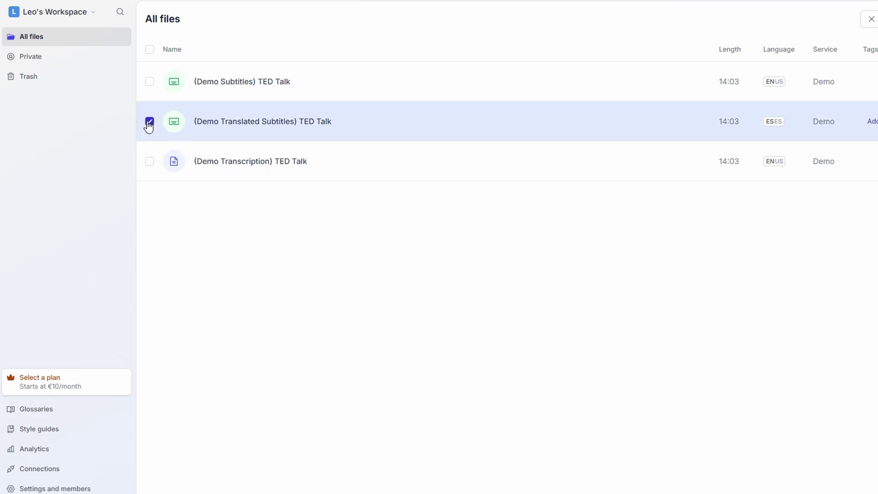
click(149, 122)
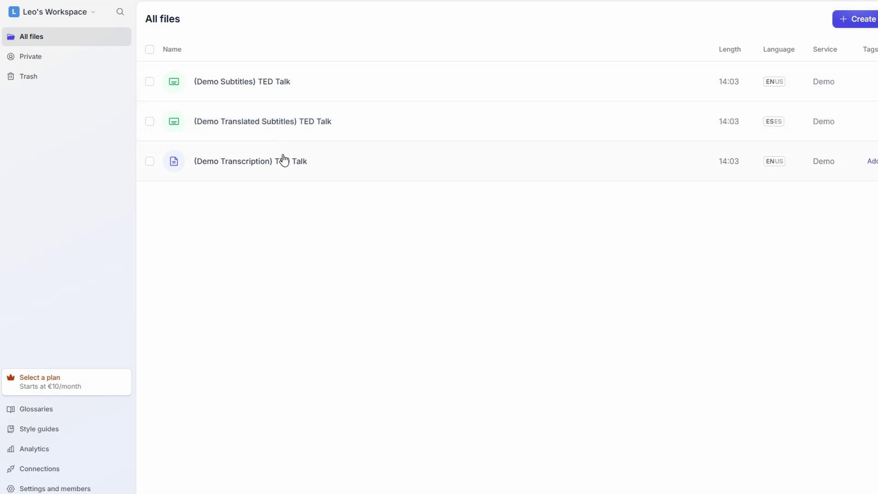
click(54, 418)
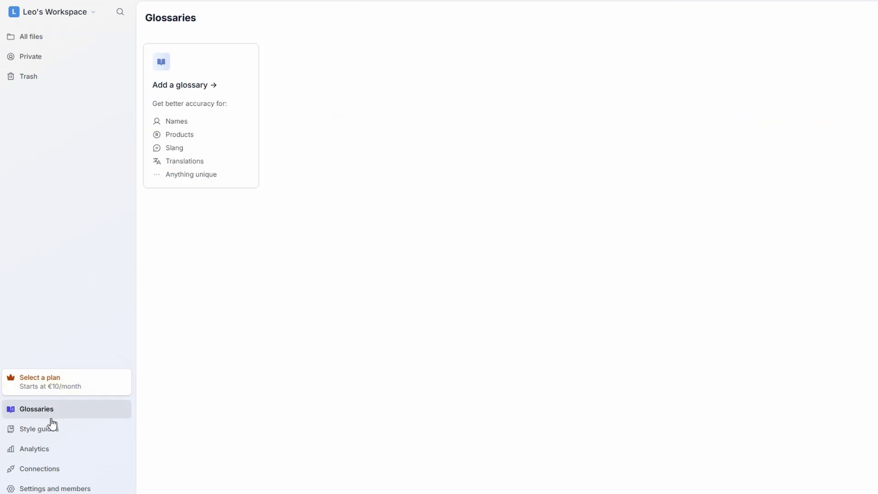
- Look over the Style guides and Analytics pages, then return to Glossaries
click(45, 433)
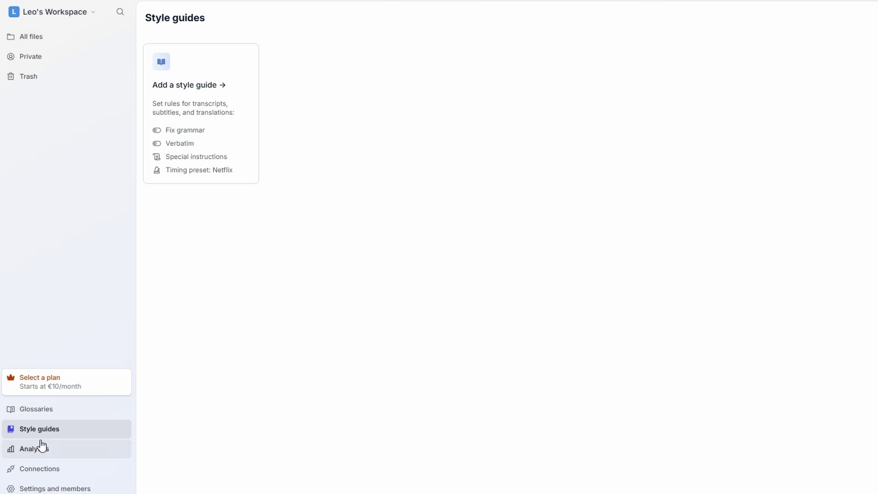
click(42, 446)
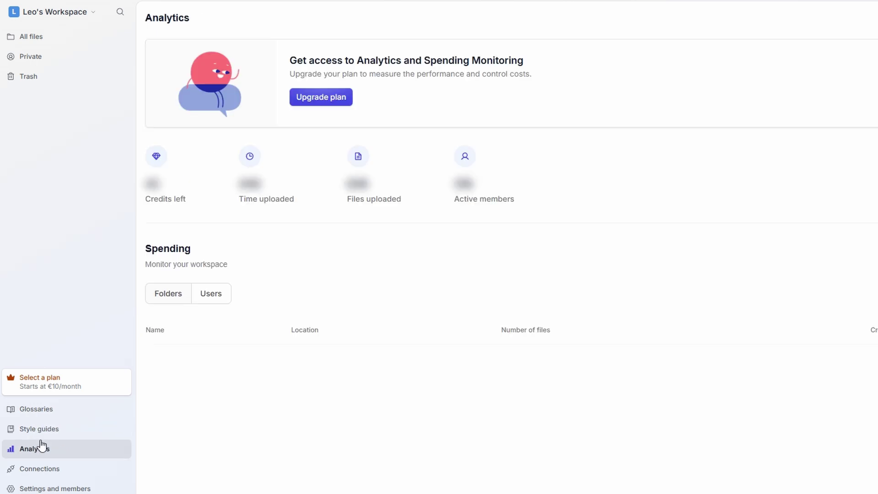
click(39, 413)
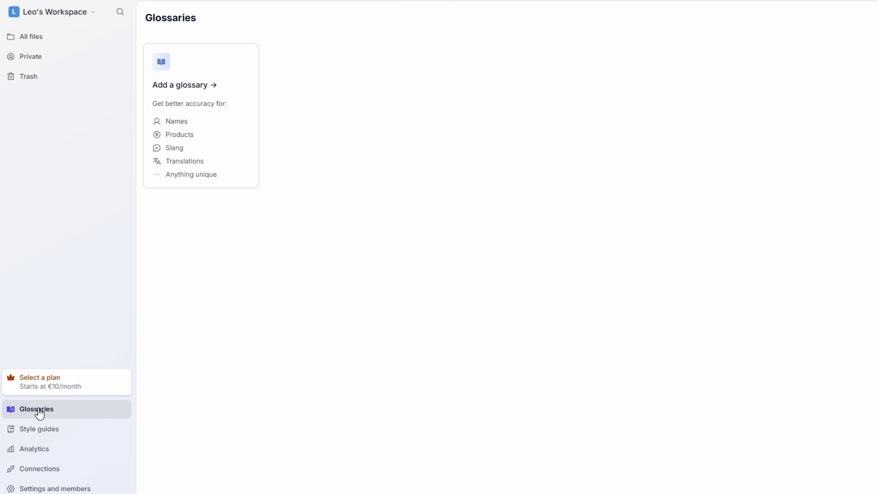
- Create an untitled glossary with a translation target column, then switch to the Private workspace page
click(198, 87)
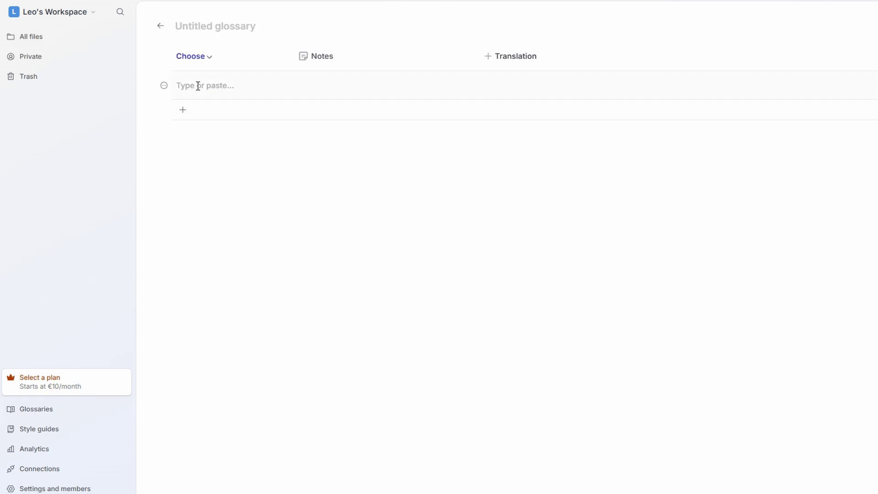
click(520, 66)
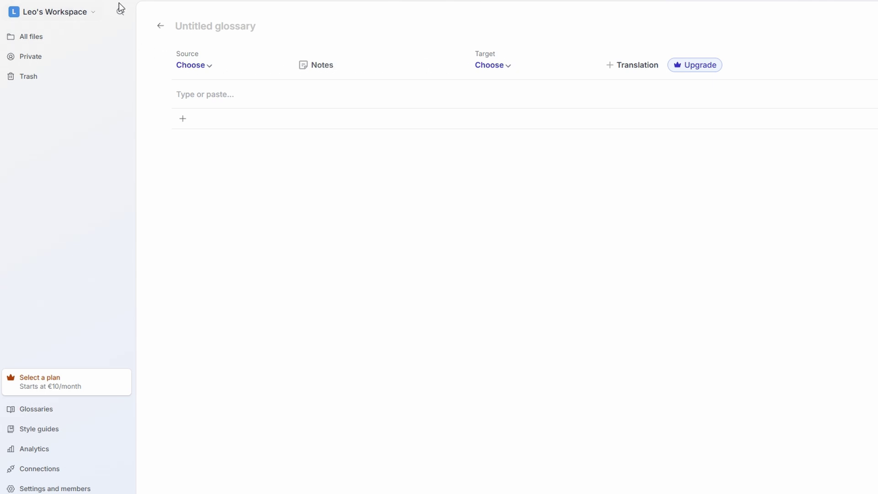
click(56, 12)
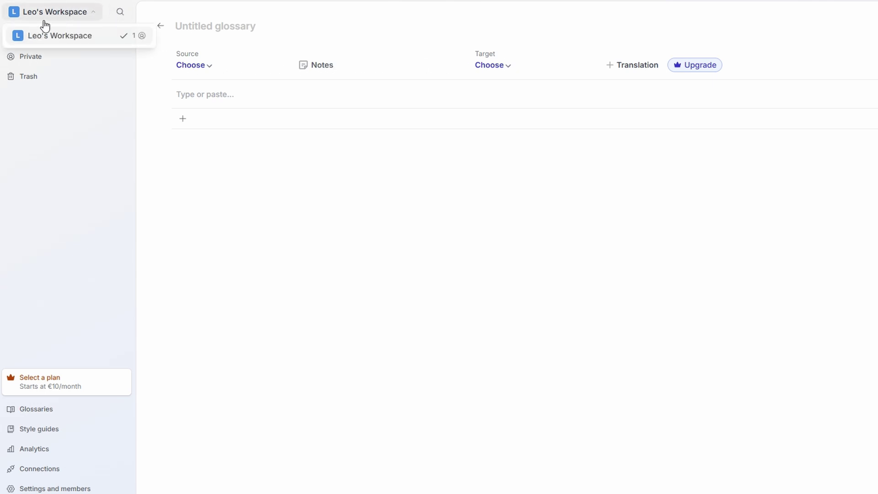
click(39, 39)
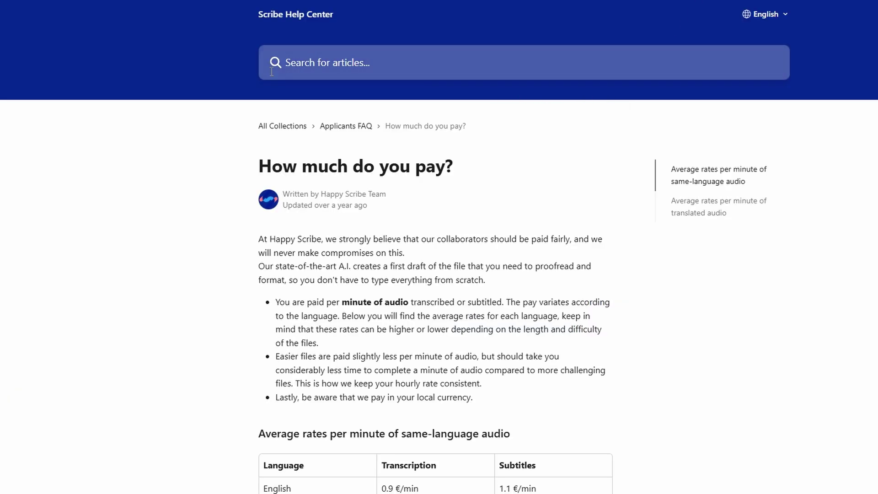
- Scroll down to the per-minute rates tables, reaching translated audio at 3–8€/min, then go back to the jobs FAQ
scroll(255, 119, down, 2)
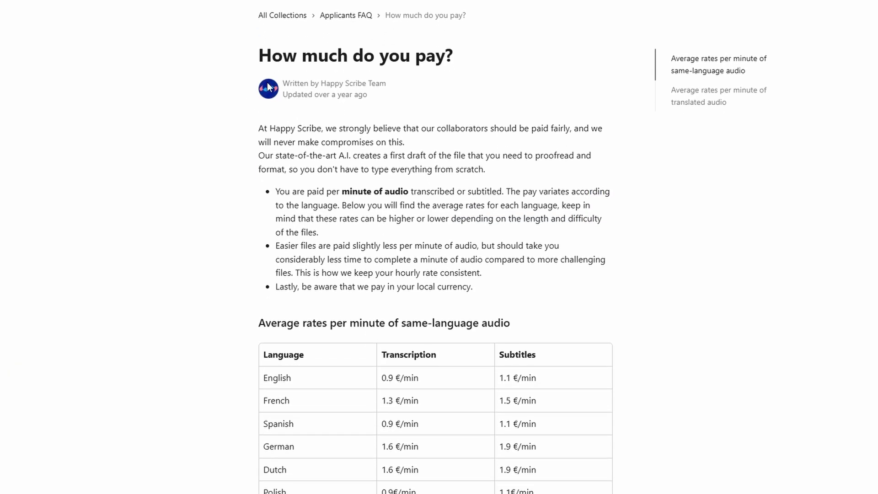
scroll(255, 151, down, 5)
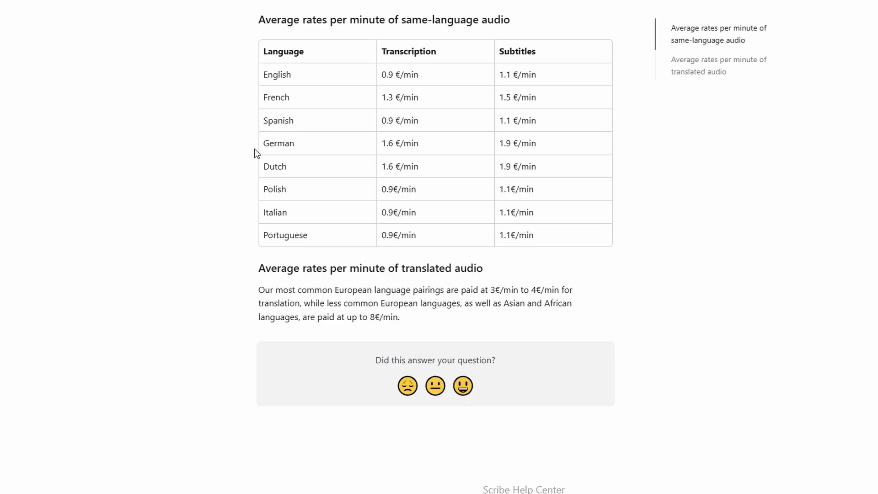
key(alt+Left)
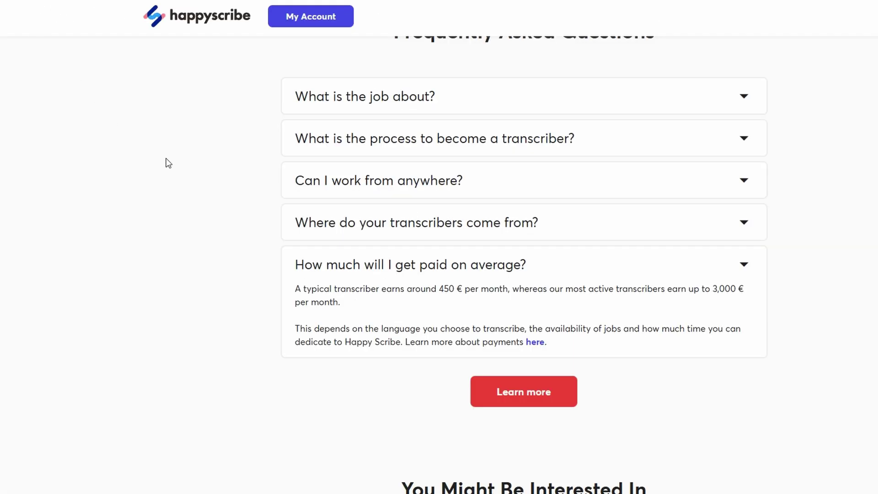
- Scroll to the top of the jobs page, highlight the €3000 Top Monthly Pay figure, then deselect it
scroll(167, 163, up, 10)
scroll(167, 158, up, 15)
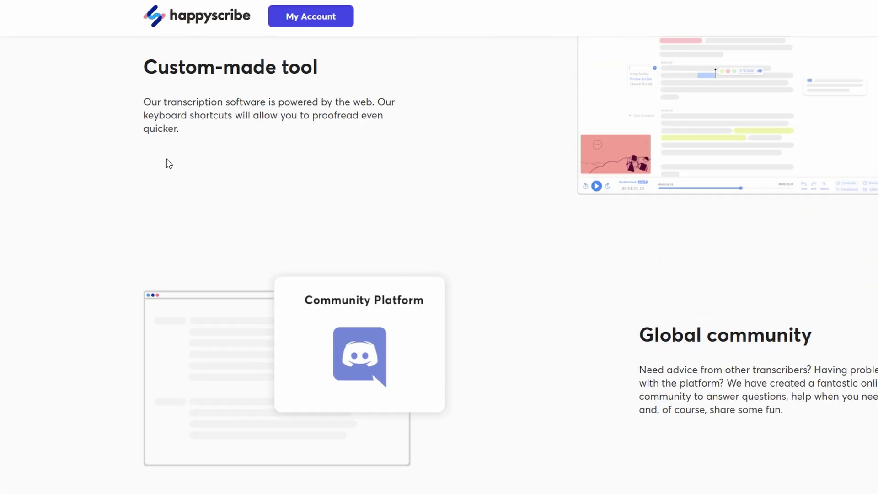
scroll(167, 158, up, 12)
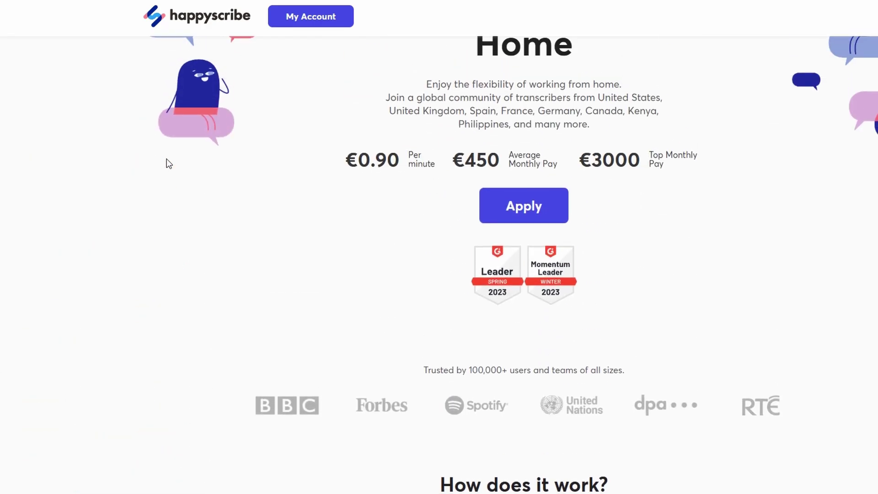
scroll(166, 158, up, 3)
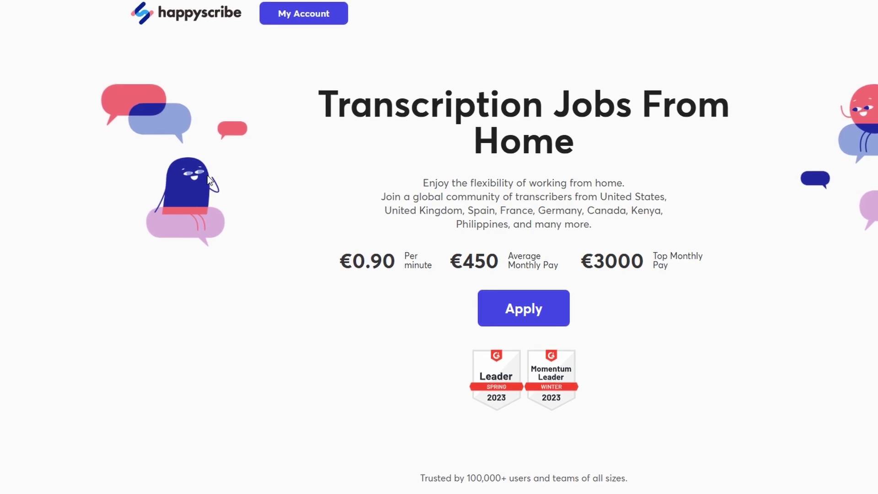
drag(583, 263, 696, 270)
click(699, 266)
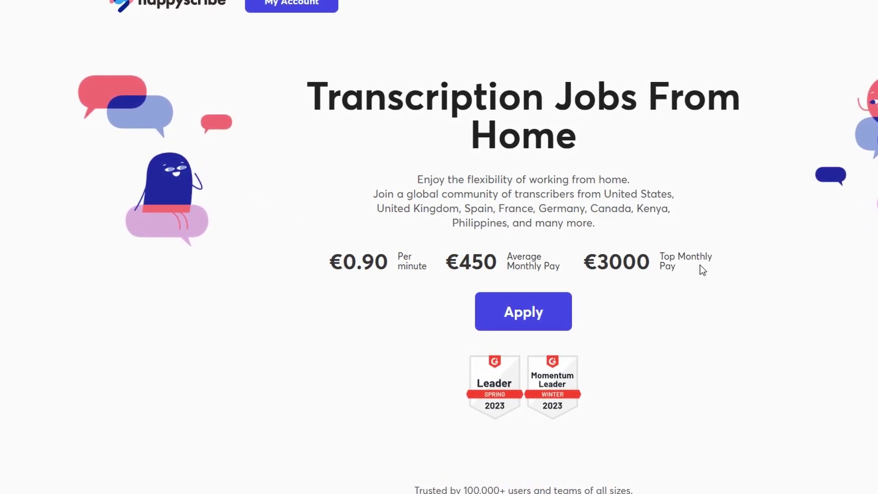